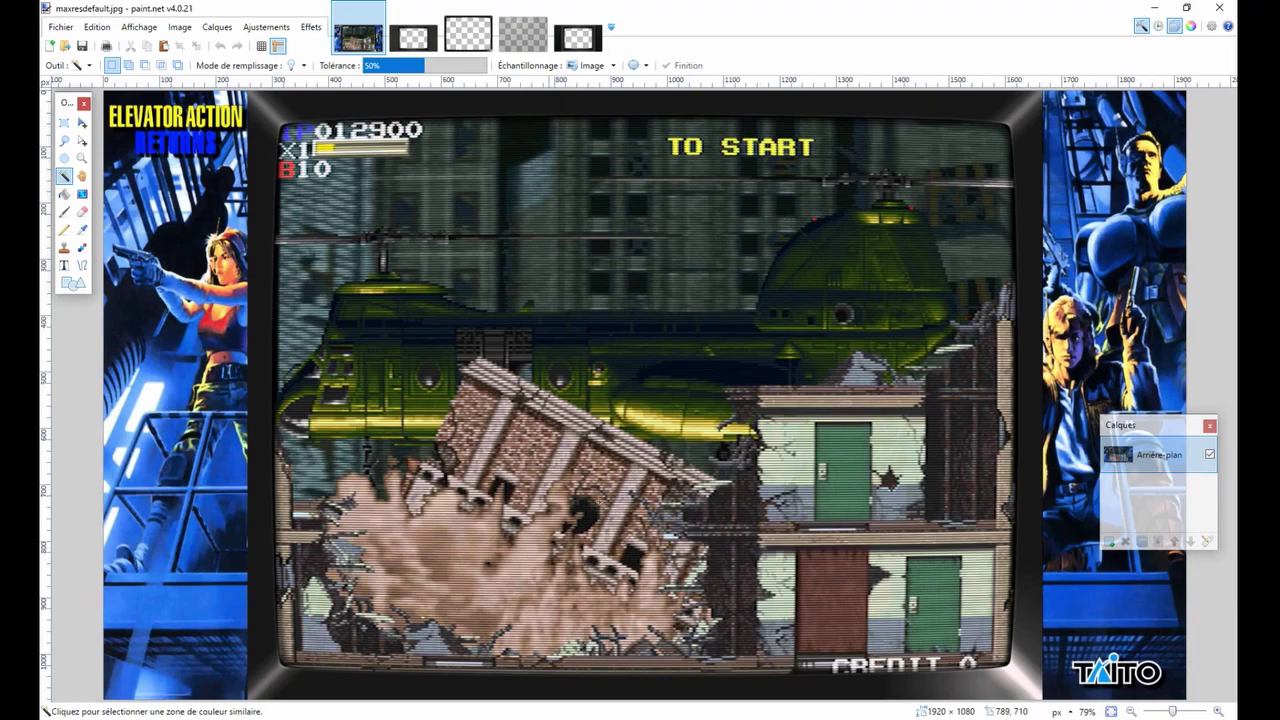
Step: Compare the open monitor casing and horz_screen_bezel.png images with the game artwork in maxresdefault.jpg
left_click(418, 37)
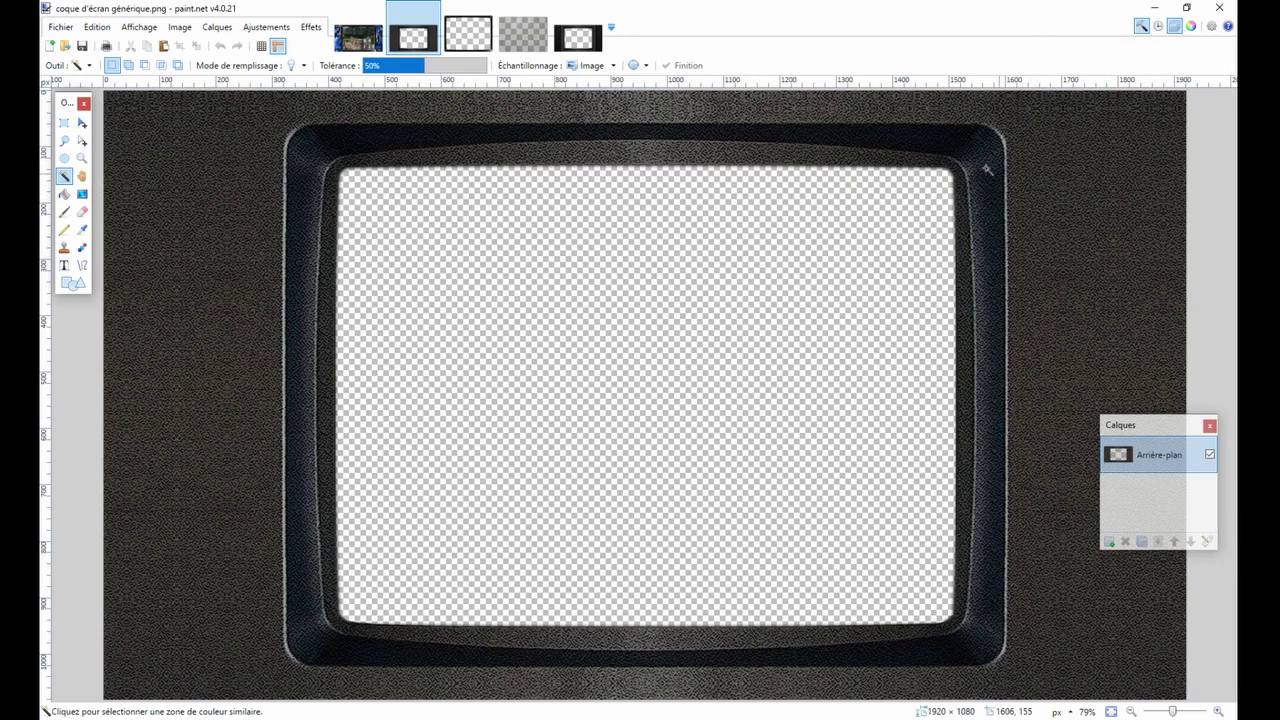
left_click(589, 44)
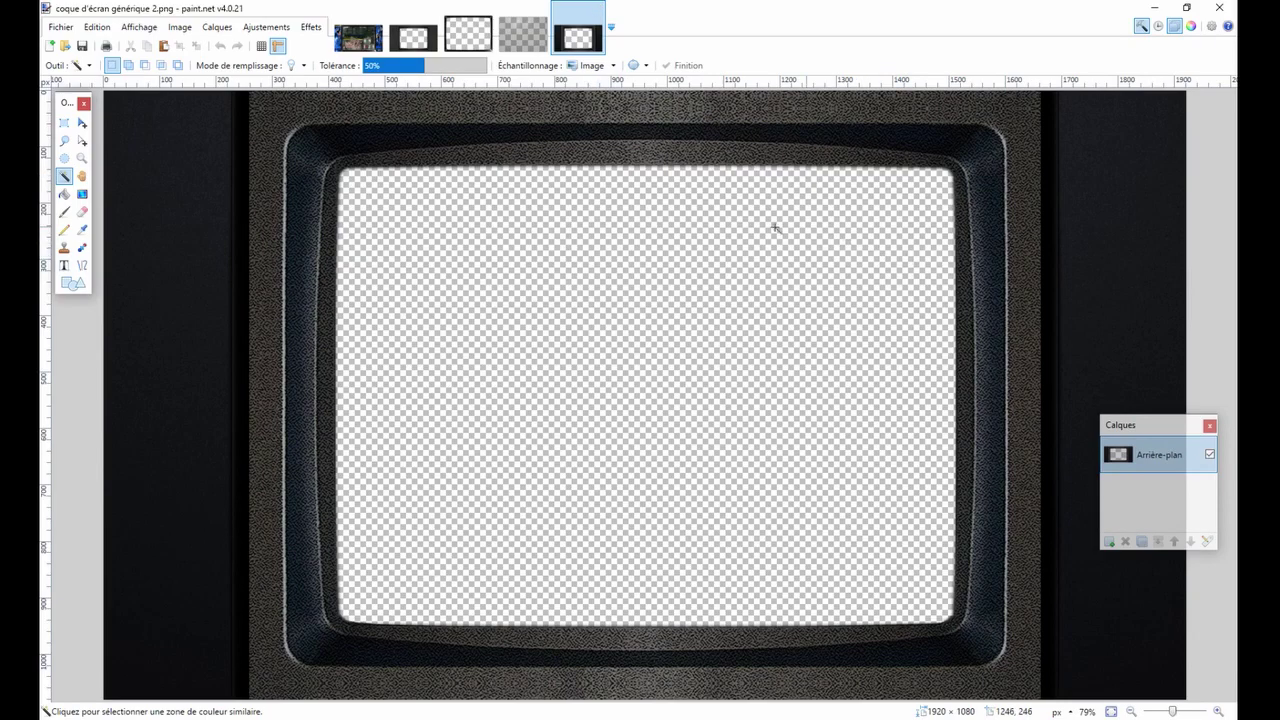
left_click(457, 33)
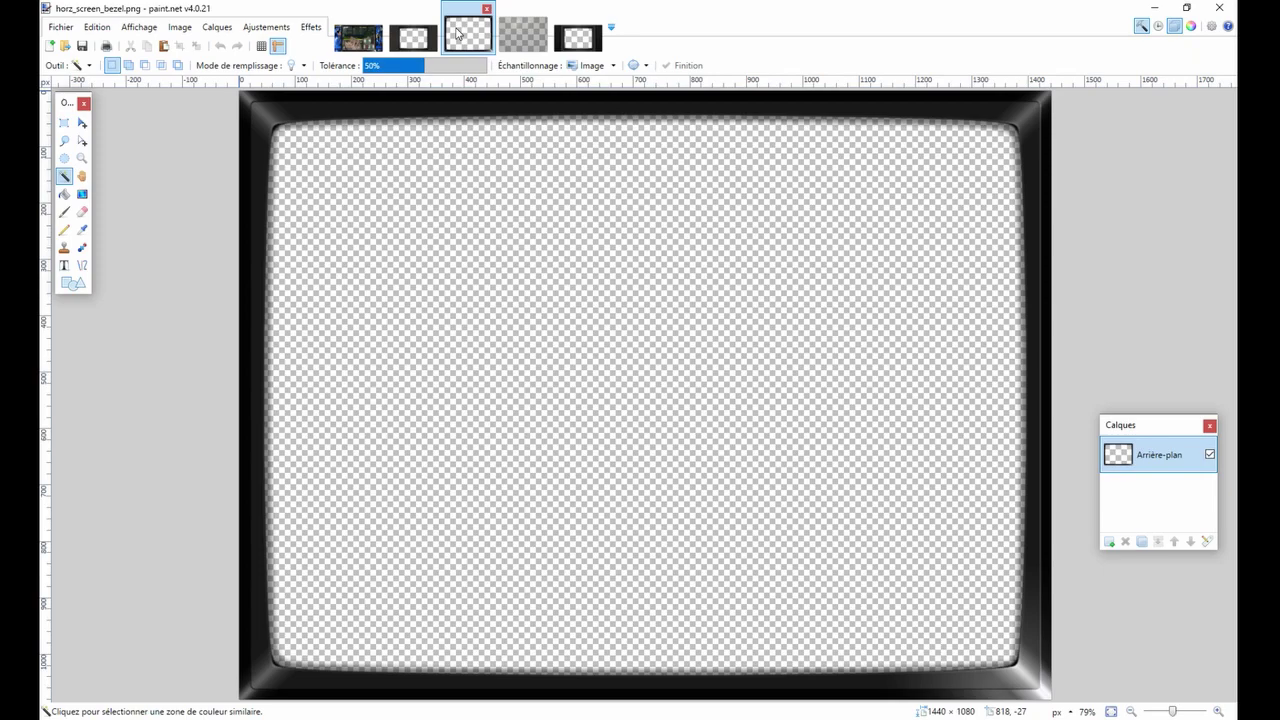
left_click(349, 38)
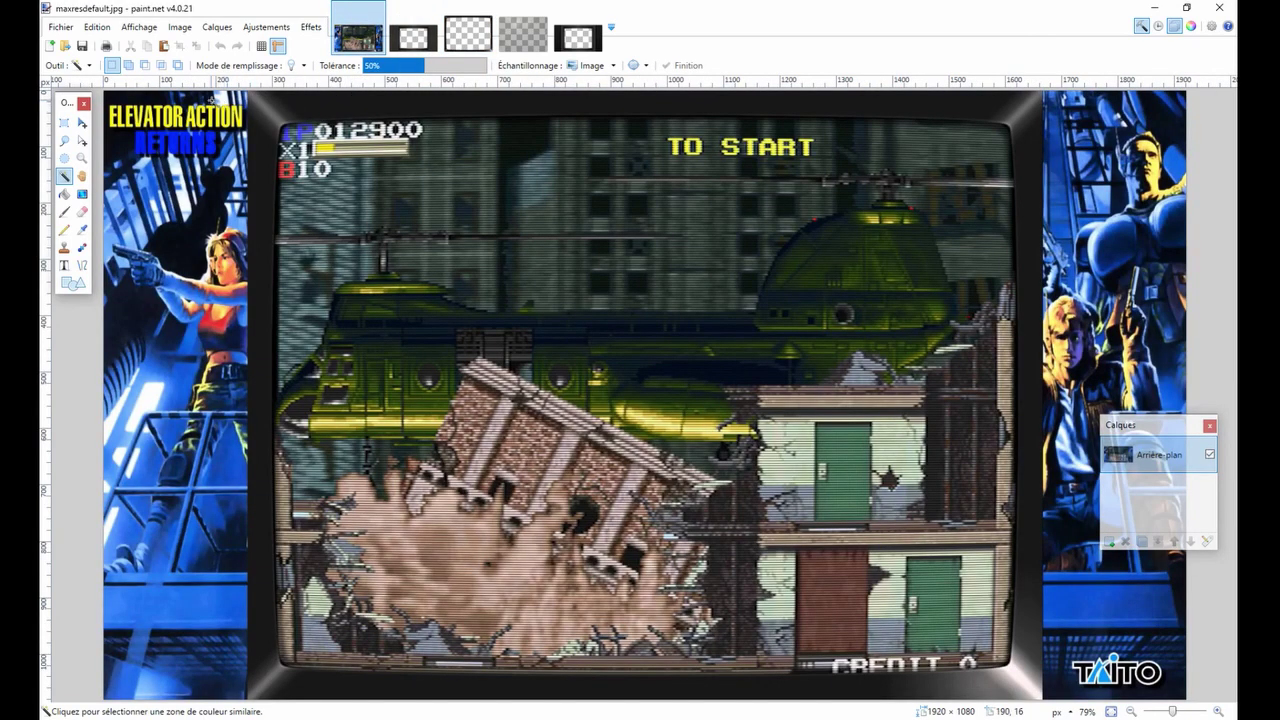
left_click(413, 36)
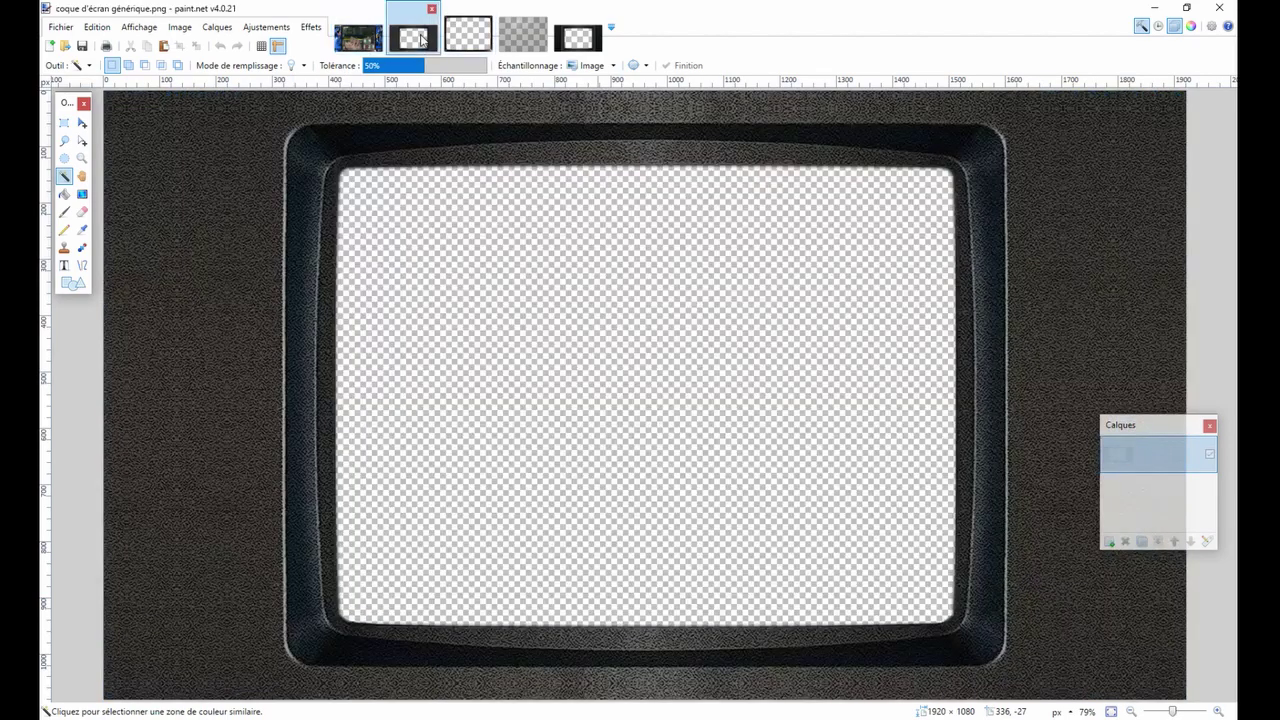
left_click(580, 38)
left_click(415, 37)
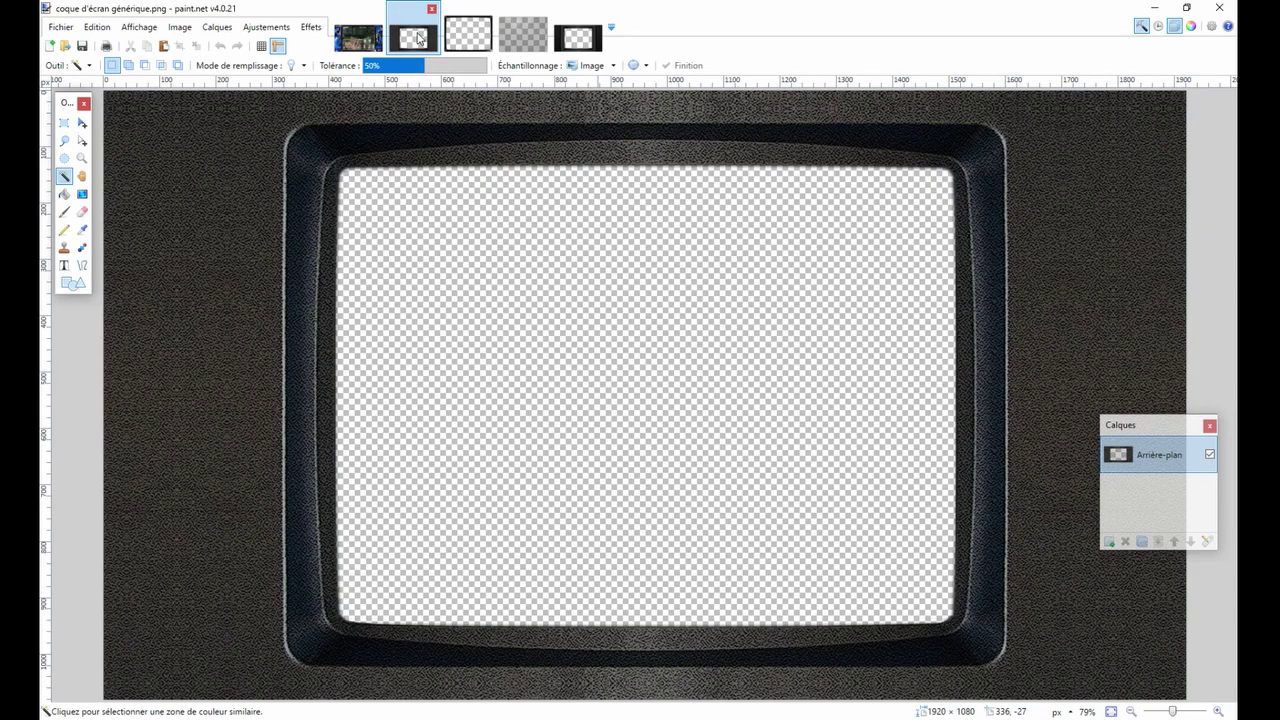
left_click(468, 30)
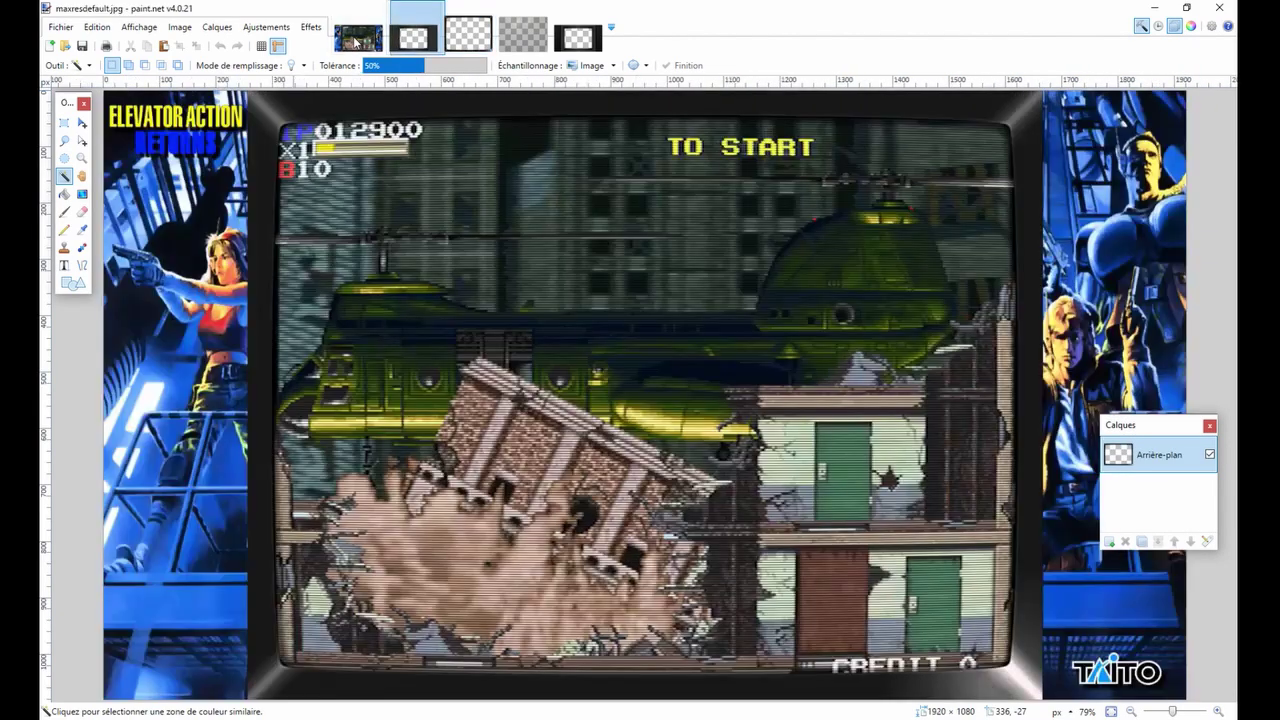
left_click(358, 37)
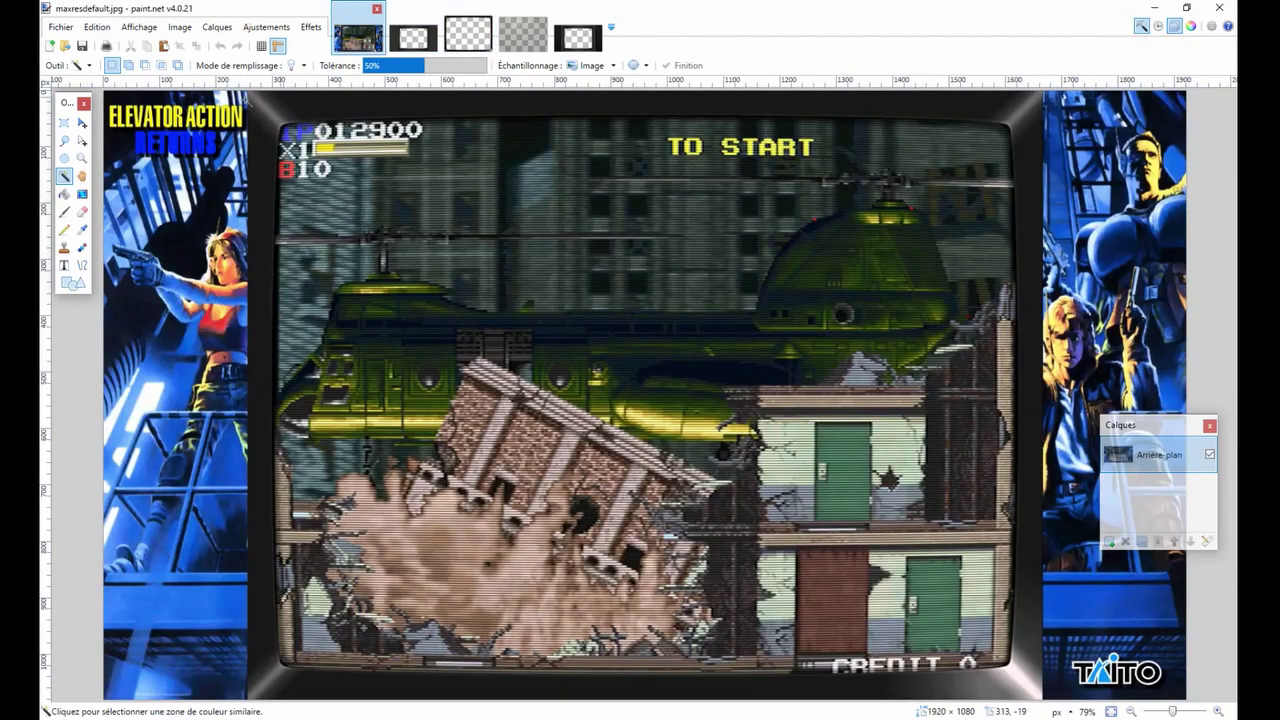
Step: Select the whole monitor area between the two side artworks, about 1410 × 1080 pixels, and delete it
left_click(64, 122)
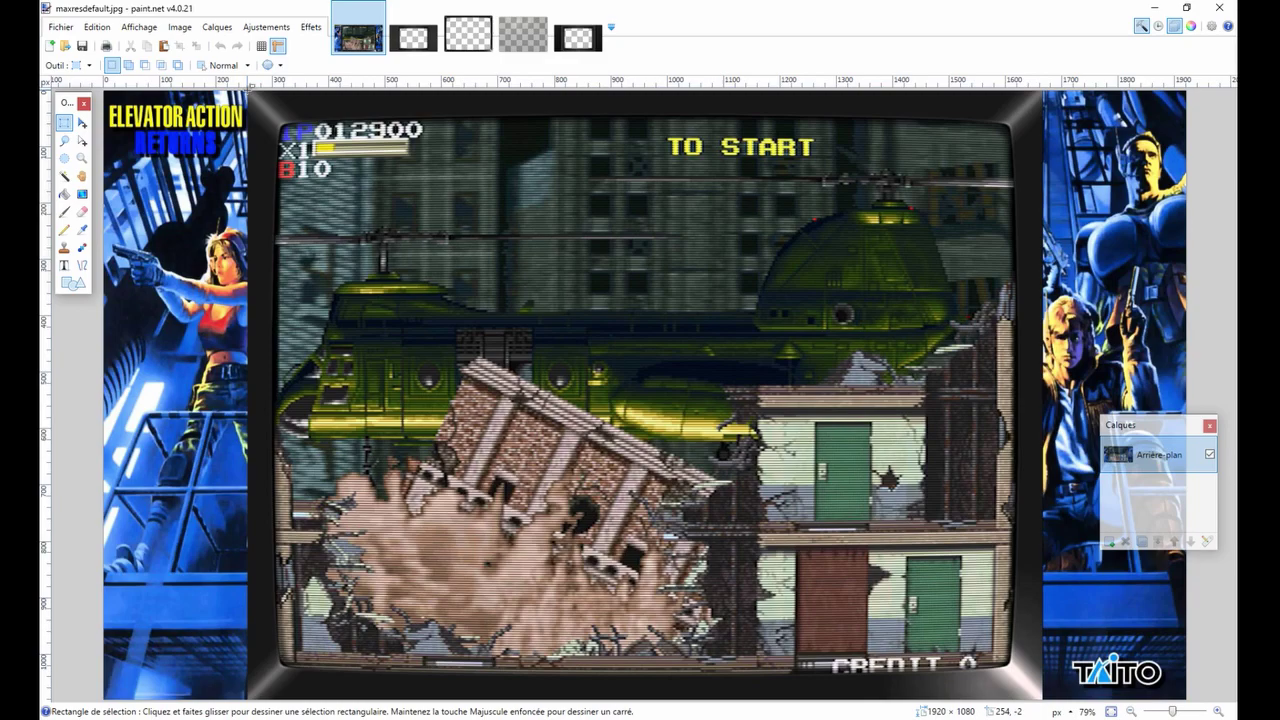
left_click_drag(248, 90, 1044, 716)
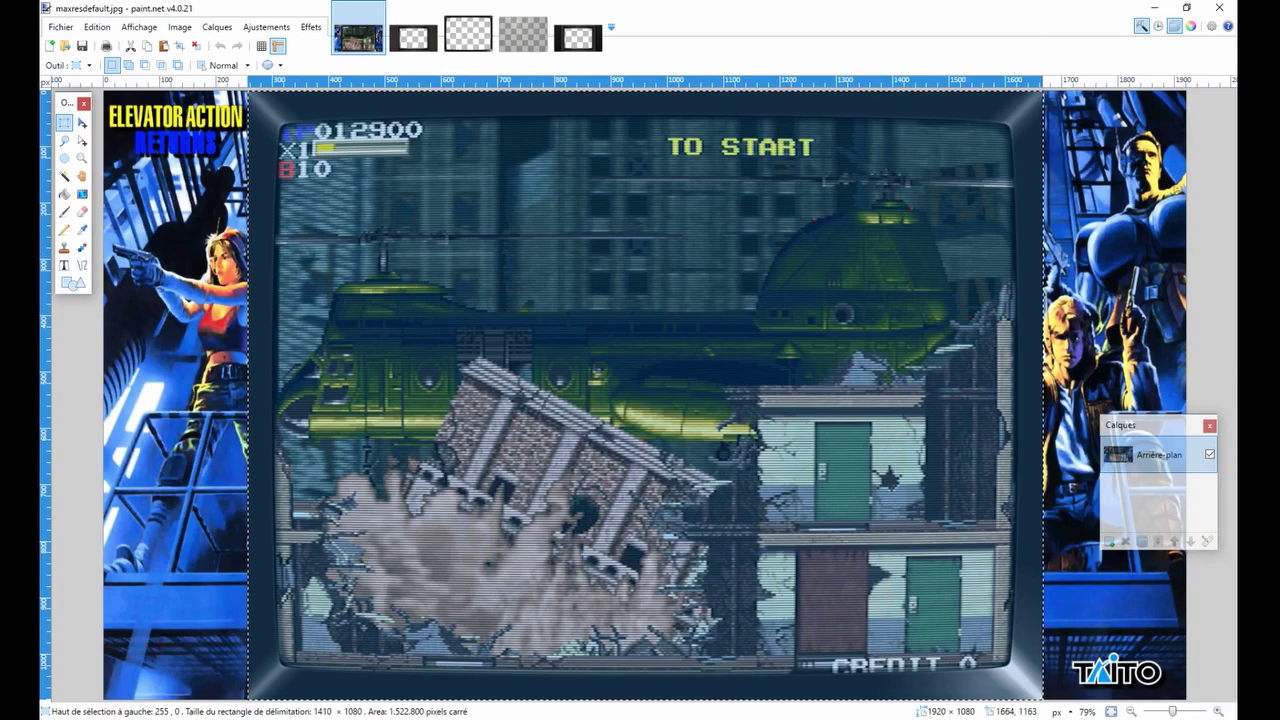
key("Delete")
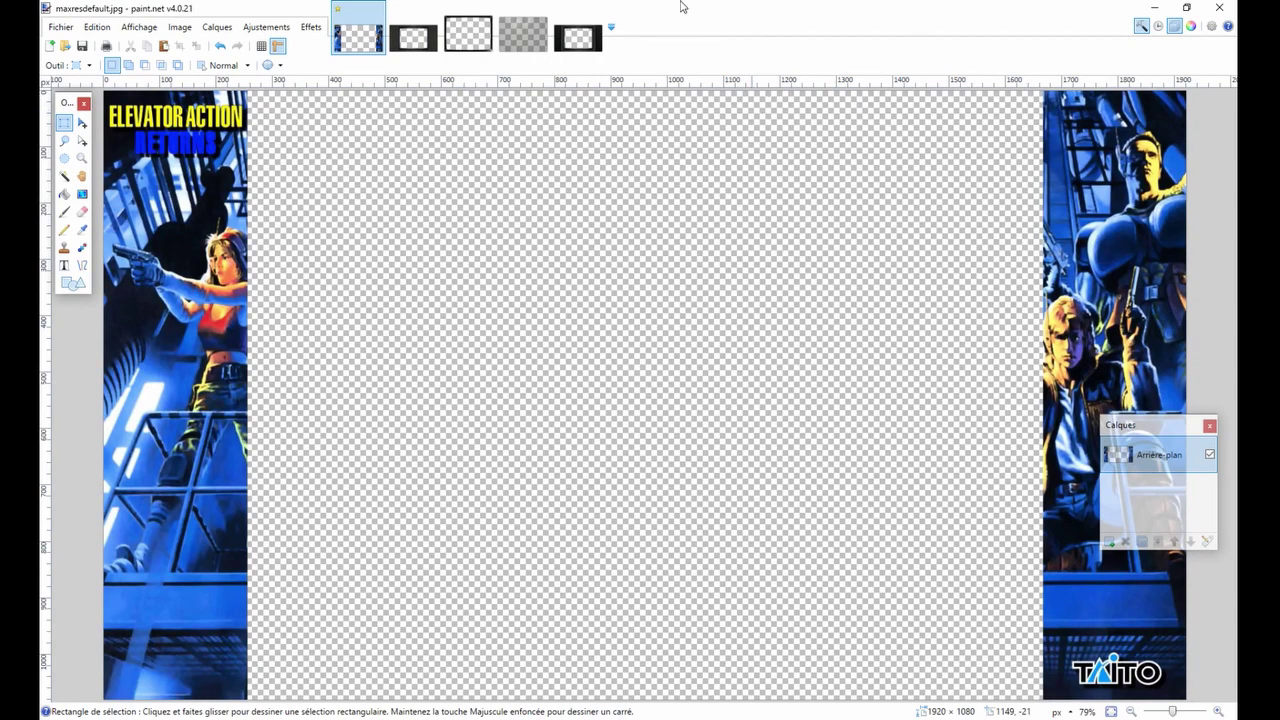
Step: Copy the entire horz_screen_bezel.png image and paste it into maxresdefault.jpg as a new layer
left_click(468, 33)
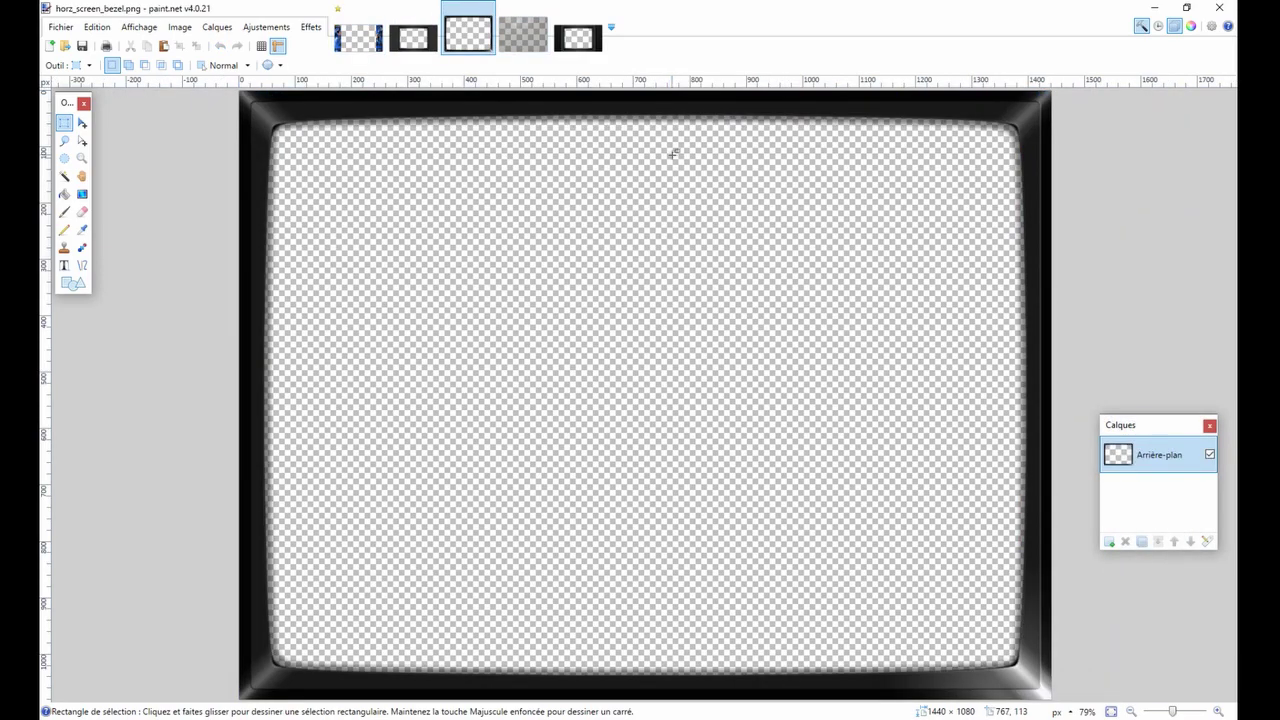
key("ctrl+a")
left_click(358, 37)
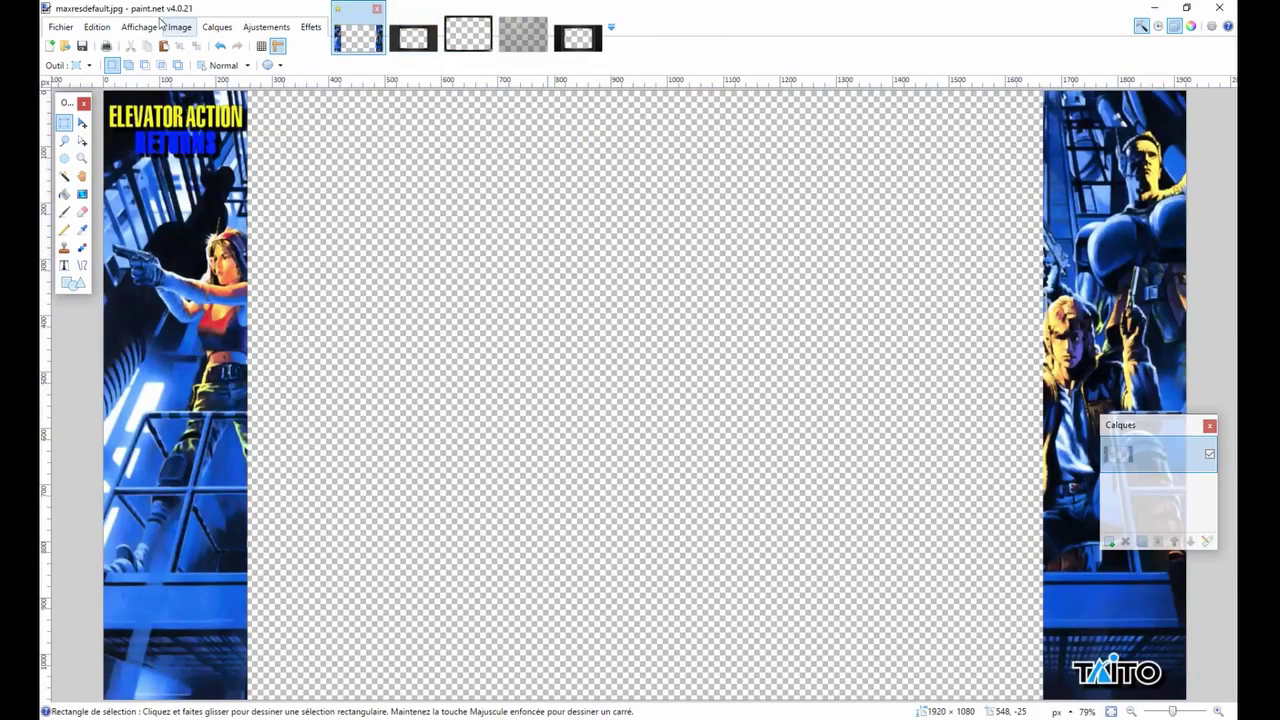
left_click(97, 27)
left_click(126, 153)
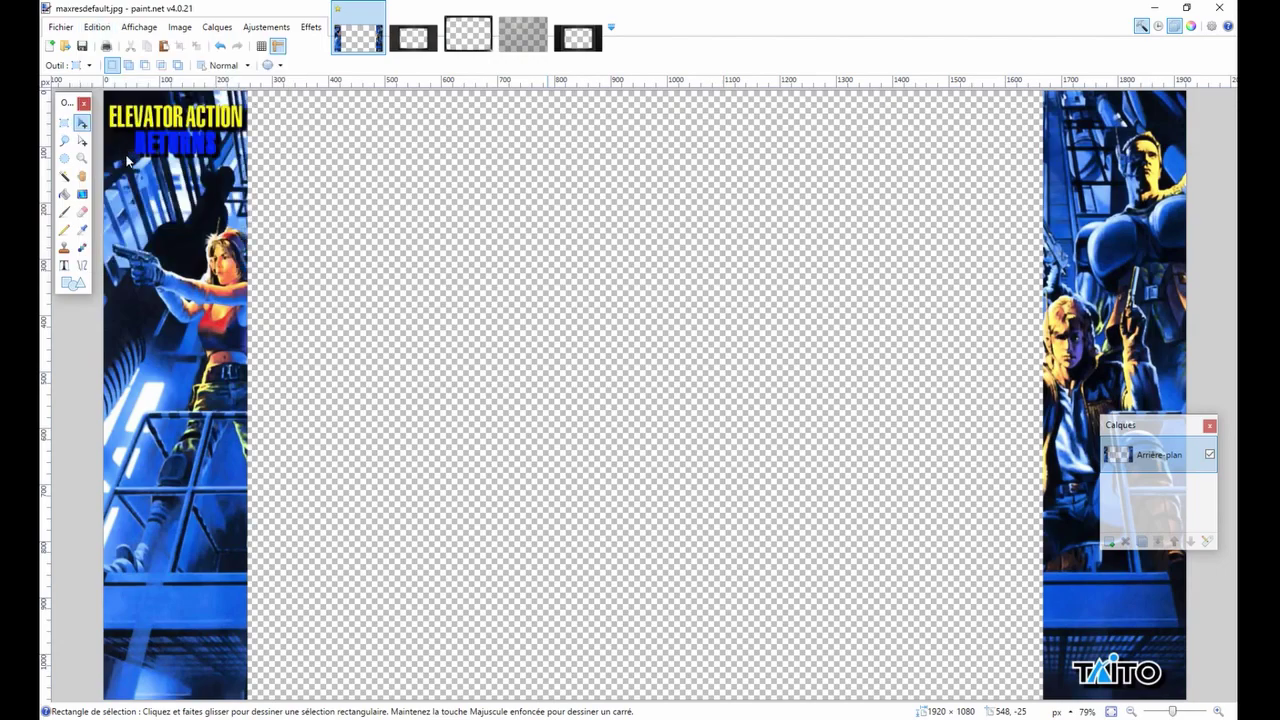
Step: Move the pasted bezel right until its left edge meets the left artwork at x = 255 pixels, and deselect it
key("Right")
key("Right")
key("Right")
key("Right")
key("Right")
key("Right")
key("Right")
key("Right")
key("Right")
key("Right")
key("Right")
key("Right")
key("Right")
key("Right")
key("Right")
key("Right")
key("Right")
key("Right")
key("Right")
key("Right")
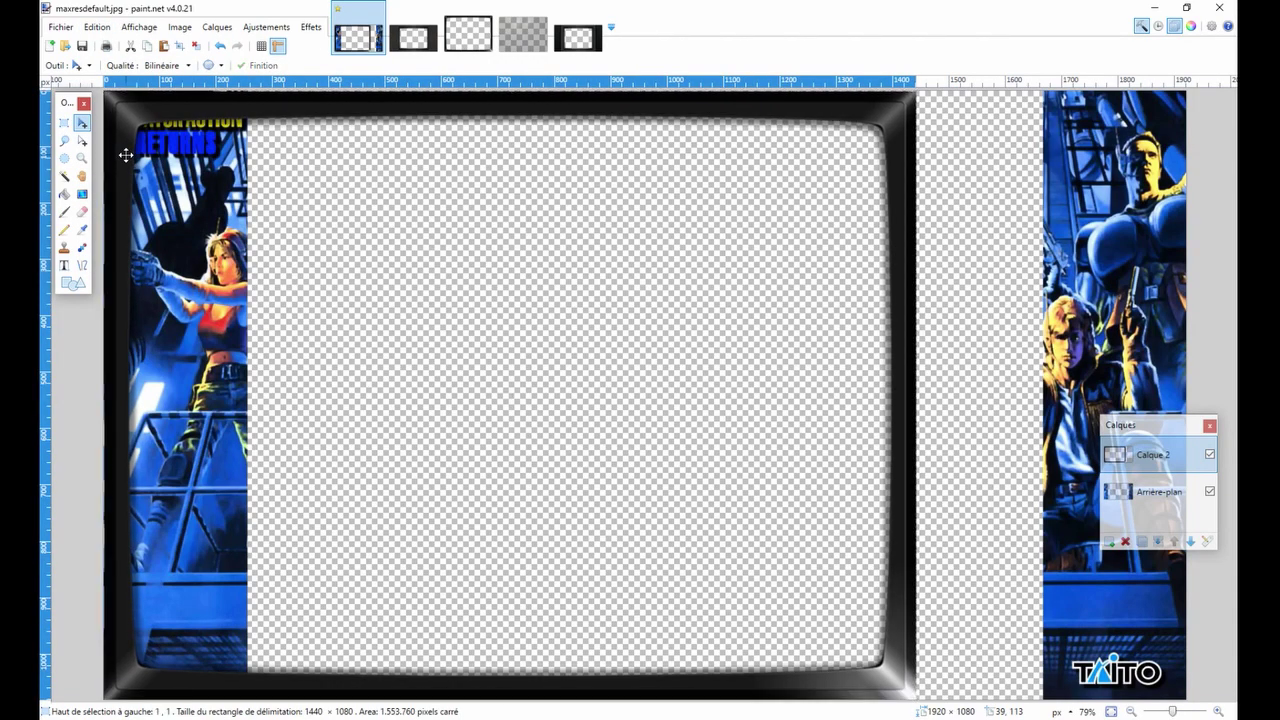
key("Right")
key("Right")
key("Right")
key("Right")
key("Right")
key("Right")
key("Right")
key("Right")
key("Right")
key("Right")
key("Right")
key("Right")
key("Right")
key("Right")
key("Right")
key("Right")
key("Right")
key("Right")
key("Right")
key("Right")
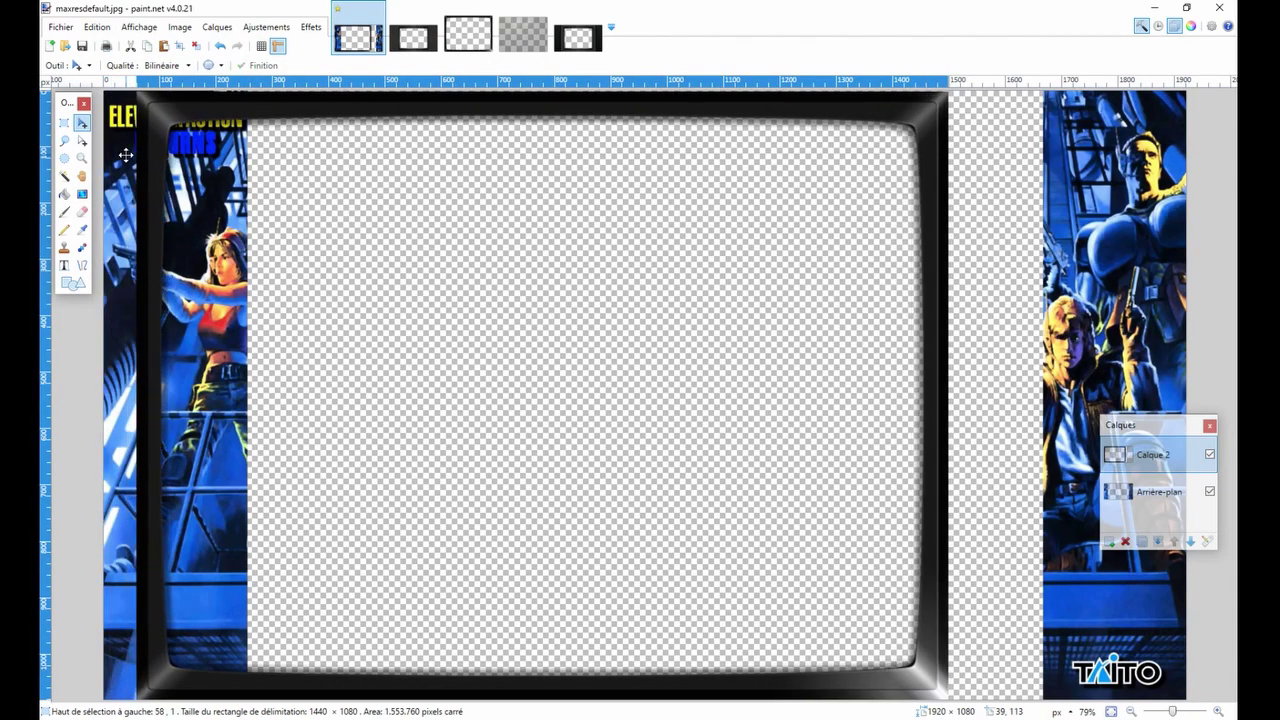
key("Right")
key("Right")
key("Right")
key("Right")
key("Right")
key("Right")
key("Right")
key("Right")
key("Right")
key("Right")
key("Right")
key("Right")
key("Right")
key("Right")
key("Right")
key("Right")
key("Right")
key("Right")
key("Right")
key("Right")
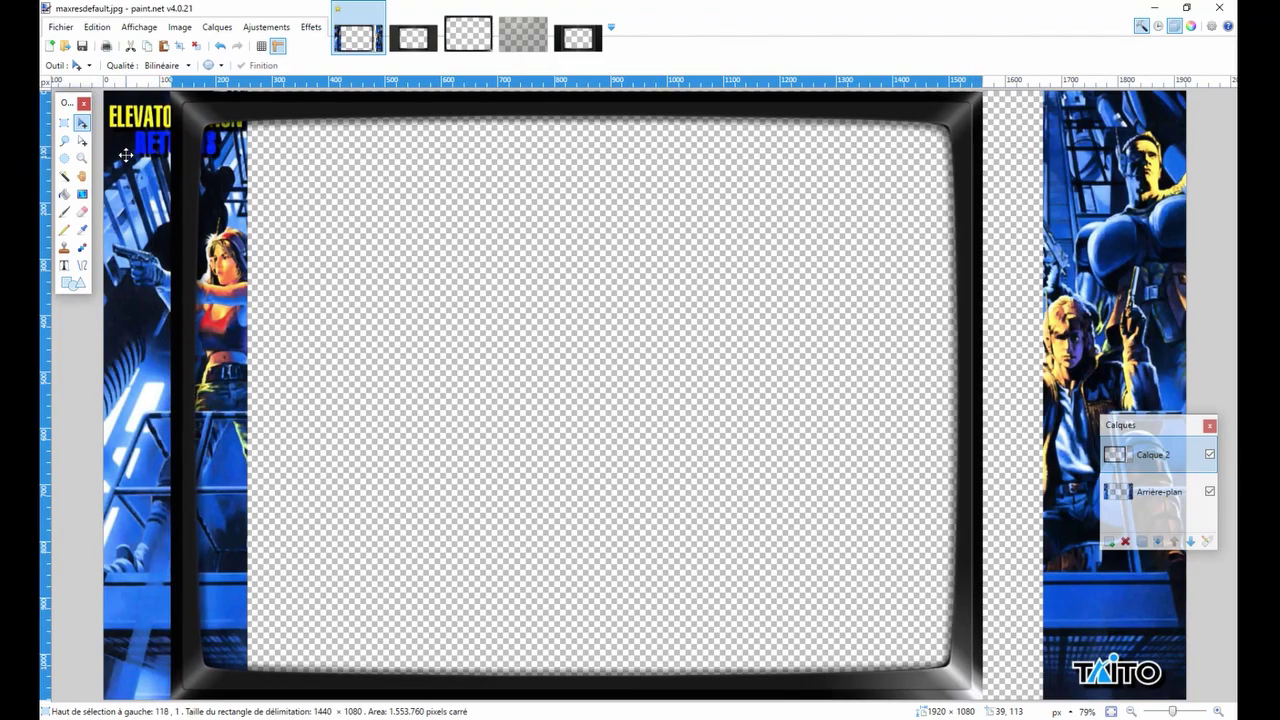
key("Right")
key("Right")
key("Right")
key("Right")
key("Right")
key("Right")
key("Right")
key("Right")
key("Right")
key("Right")
key("Right")
key("Right")
key("Right")
key("Right")
key("Right")
key("Right")
key("Right")
key("Right")
key("Right")
key("Right")
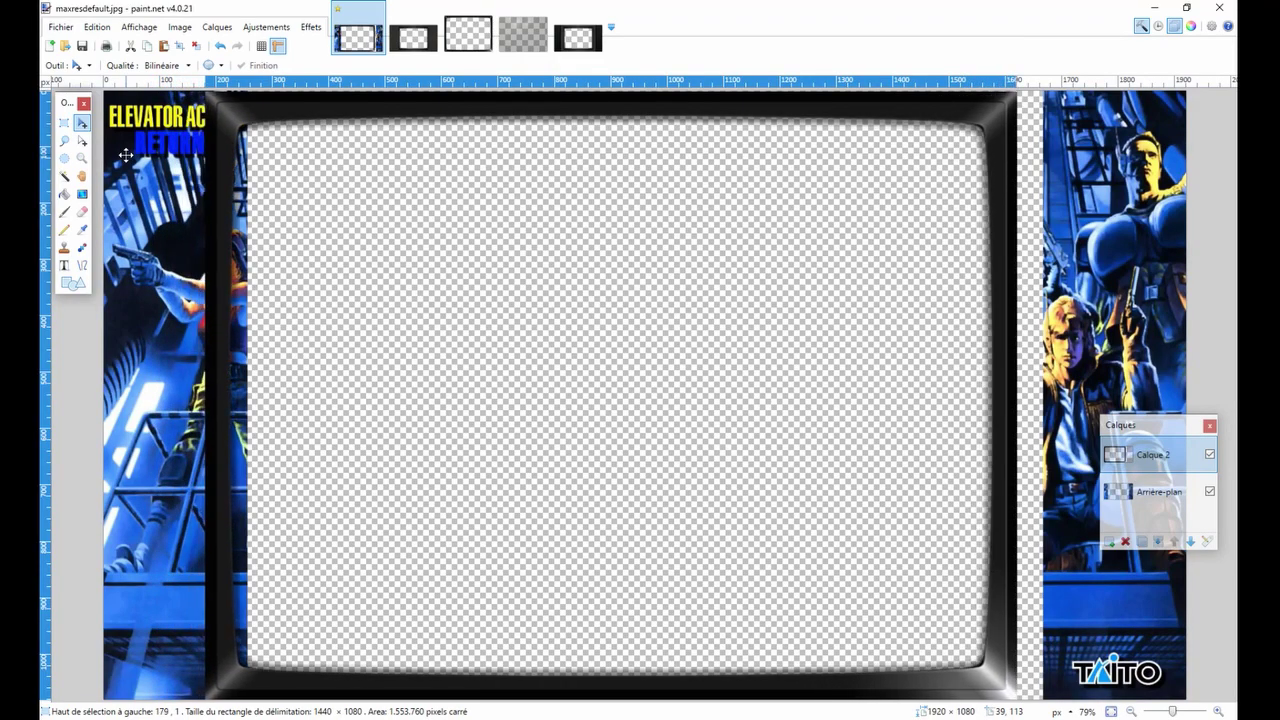
key("Right")
key("Right")
key("Right")
key("Right")
key("Right")
key("Right")
key("Right")
key("Right")
key("Right")
key("Right")
key("Right")
key("Right")
key("Right")
key("Right")
key("Right")
key("Right")
key("Right")
key("Right")
key("Right")
key("Right")
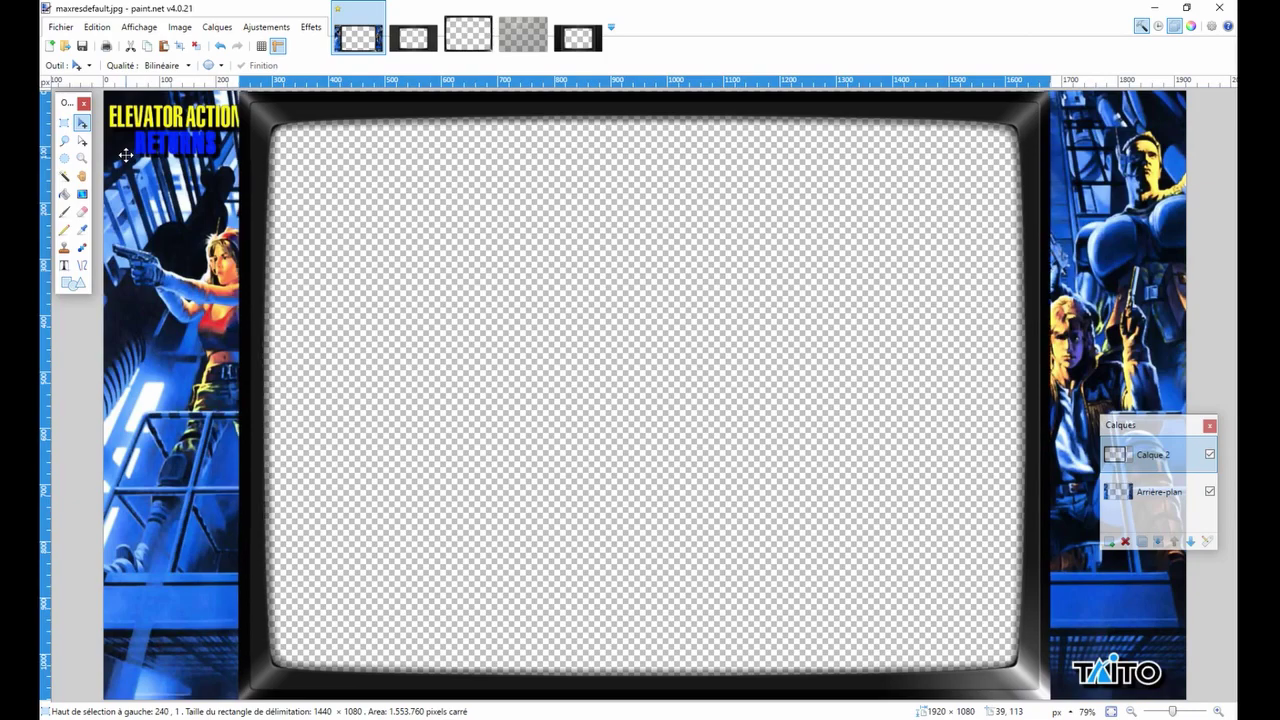
key("Left")
key("Left")
key("Left")
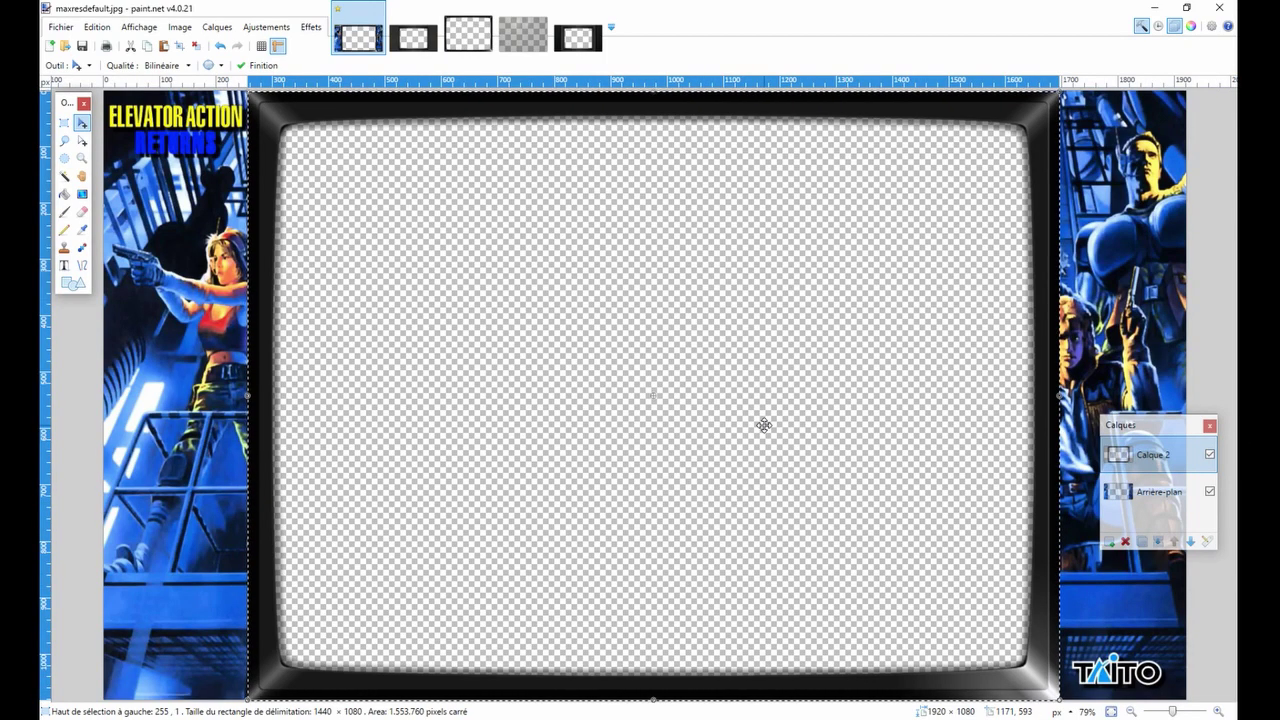
key("ctrl+d")
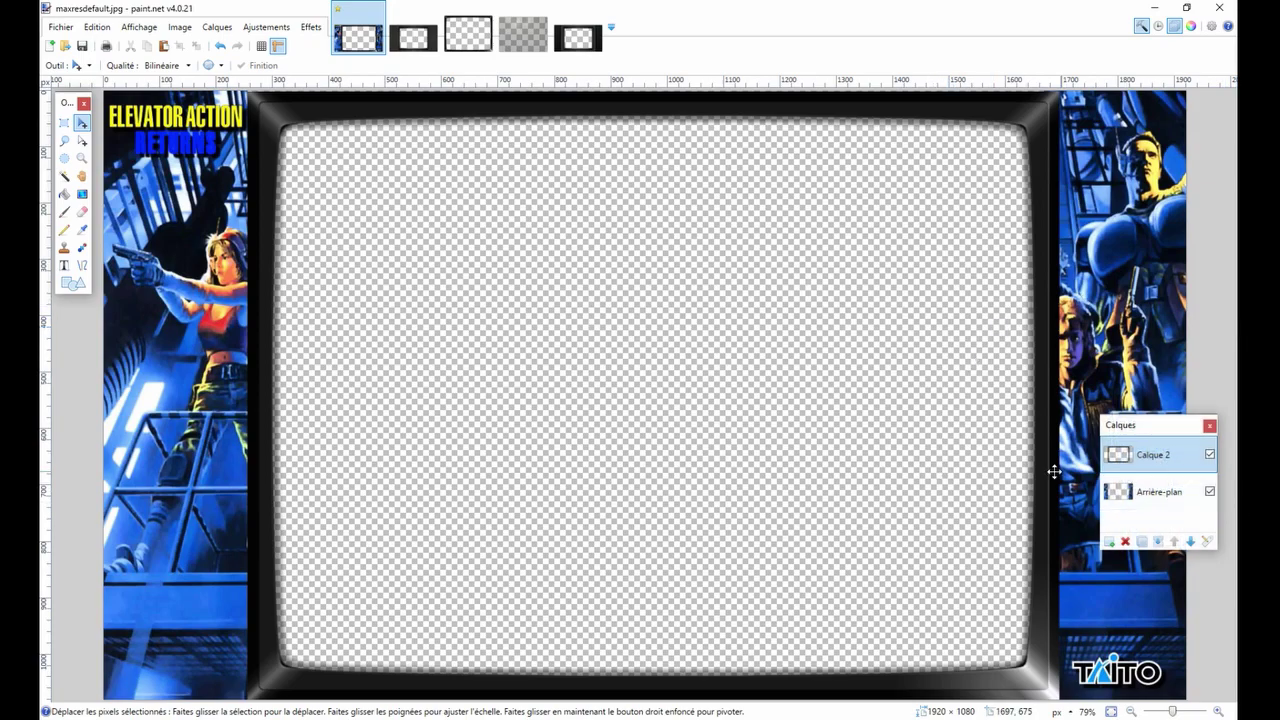
Step: Select the whole bezel layer, shift it up 1 pixel, stretch its bottom edge to a 1082-pixel height and deselect it
key("ctrl+a")
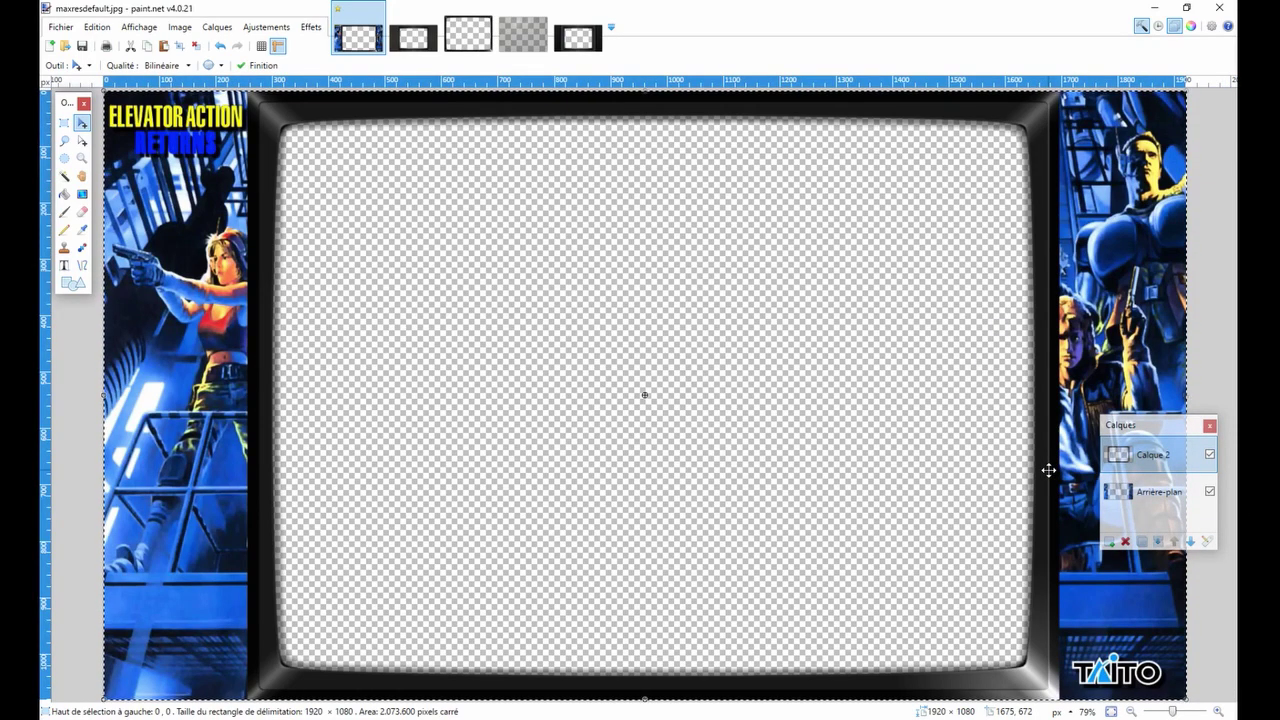
key("Up")
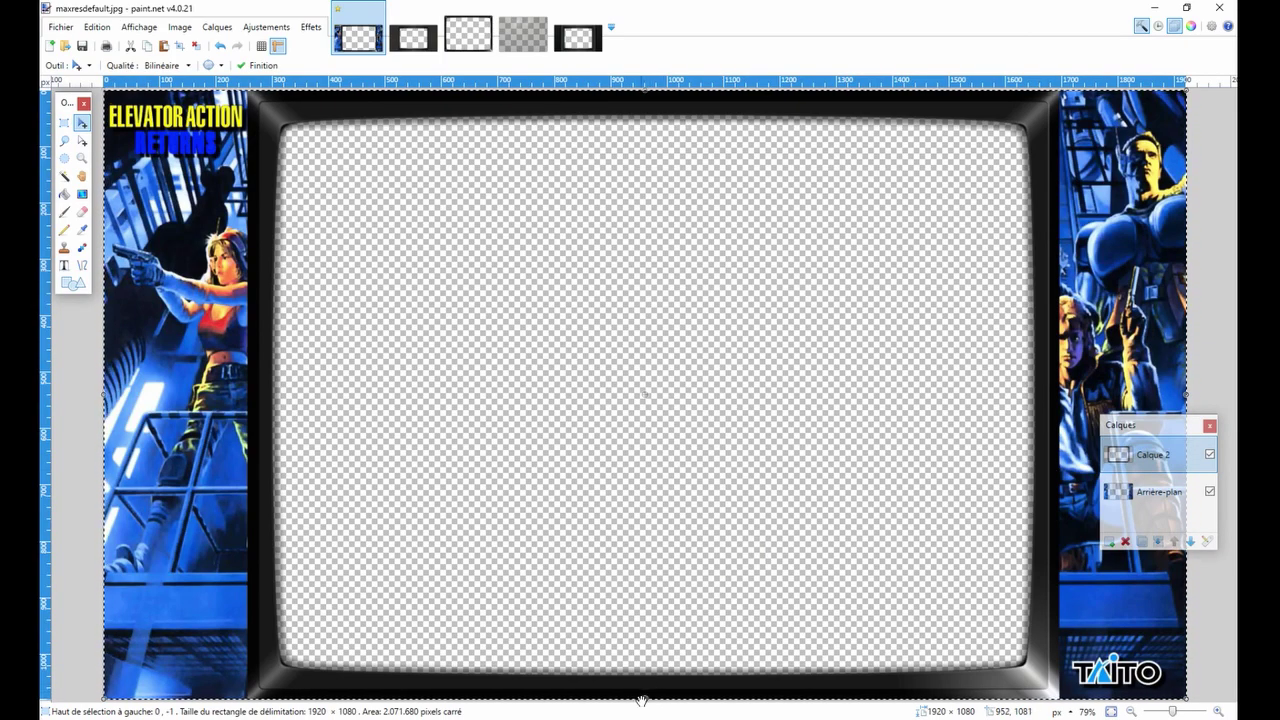
key("ctrl+d")
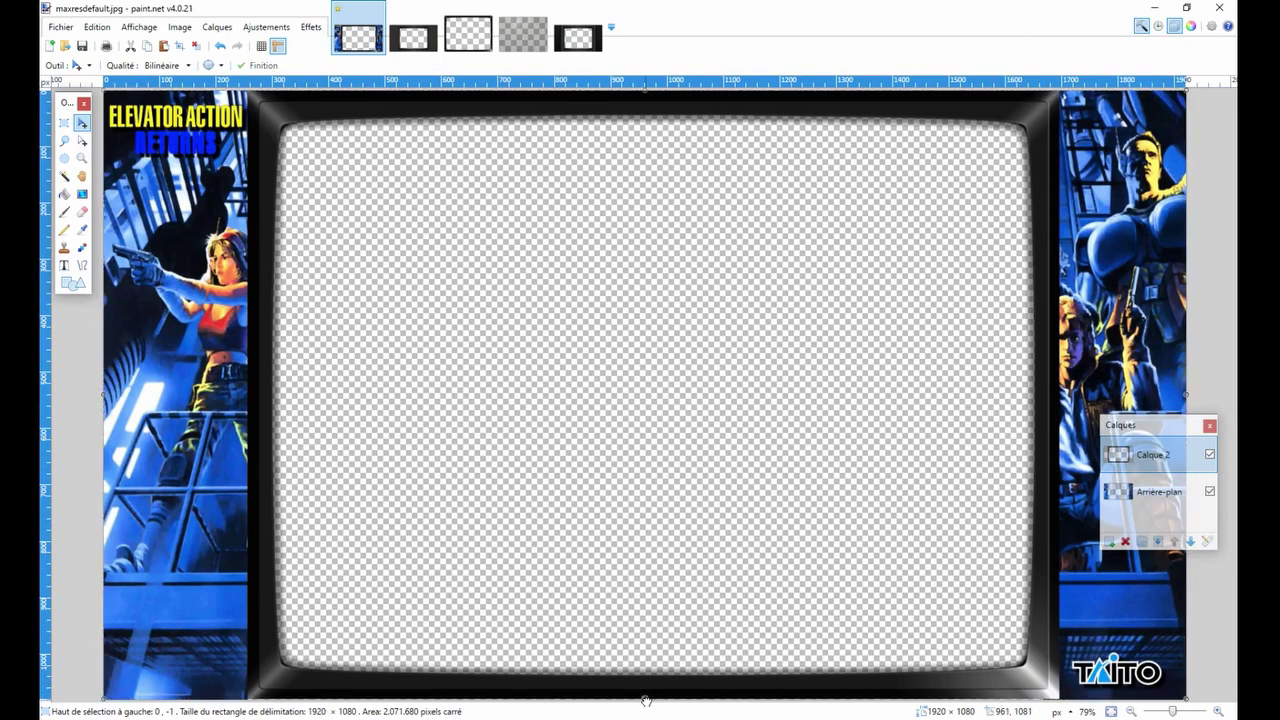
left_click_drag(646, 701, 646, 703)
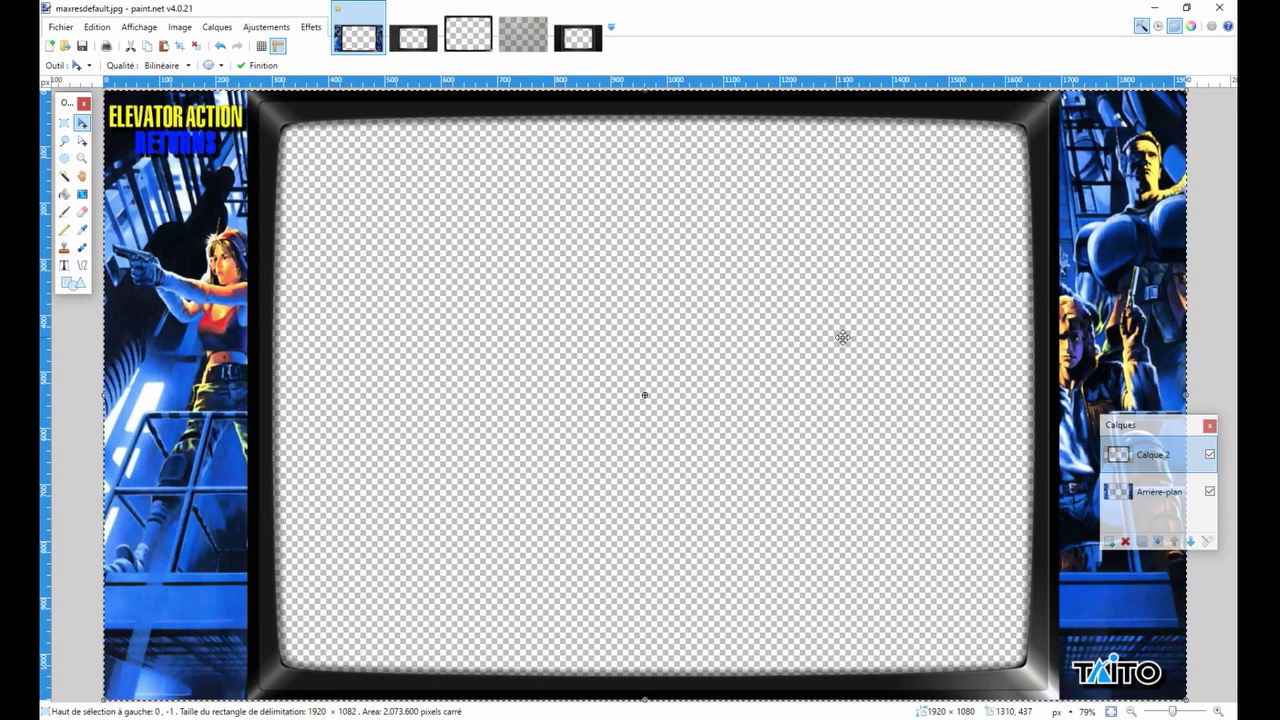
key("ctrl+d")
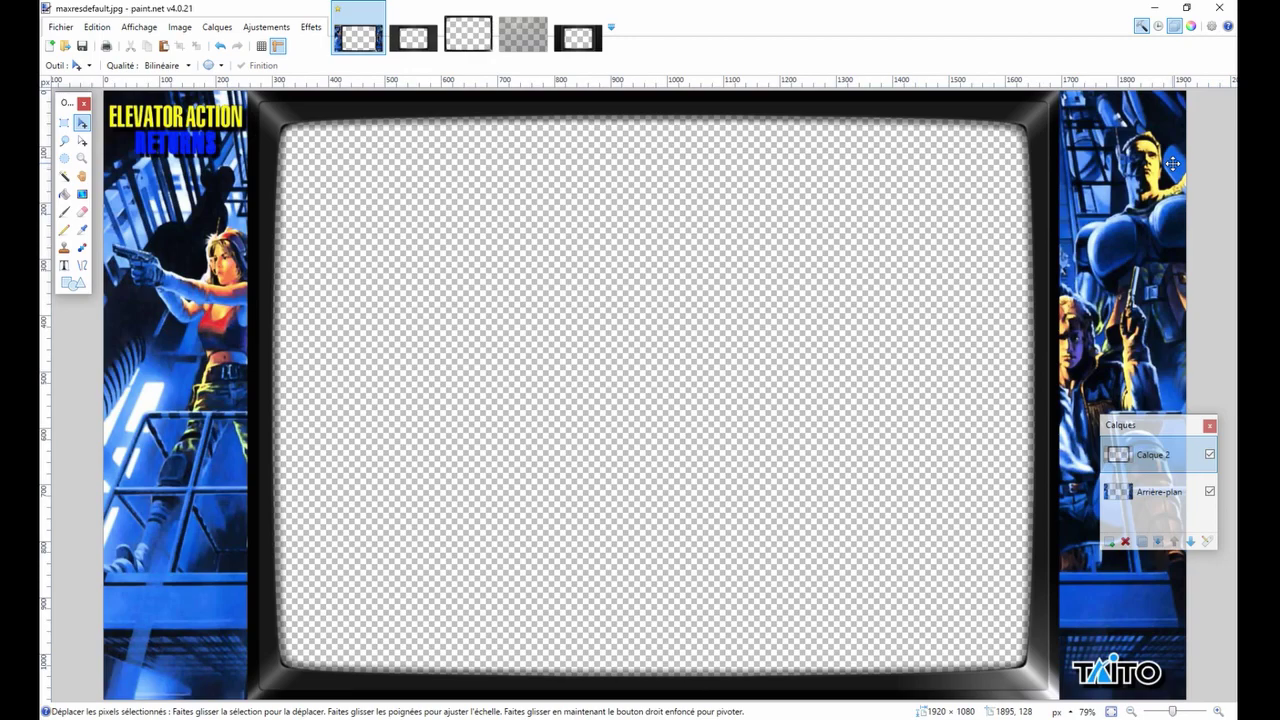
Step: Copy the whole vitre (écran).png glass image and paste it into maxresdefault.jpg as a new layer, keeping the canvas size
left_click(522, 32)
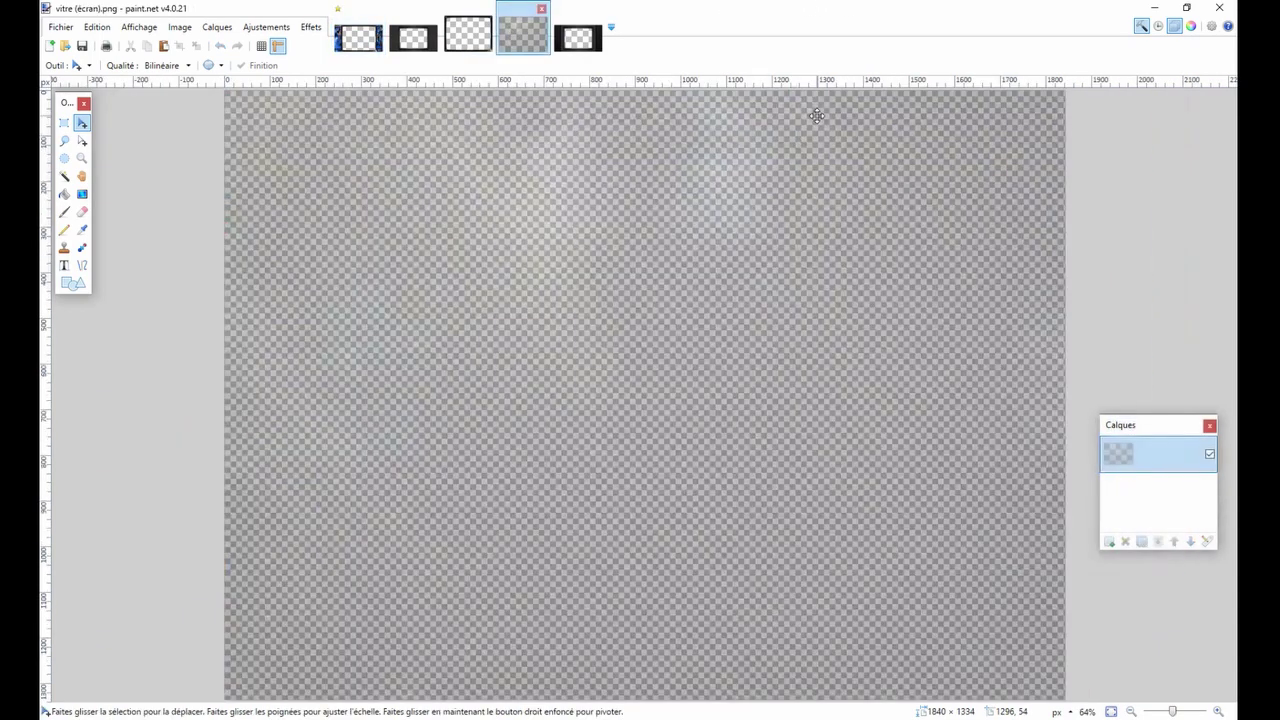
key("ctrl+a")
left_click(358, 37)
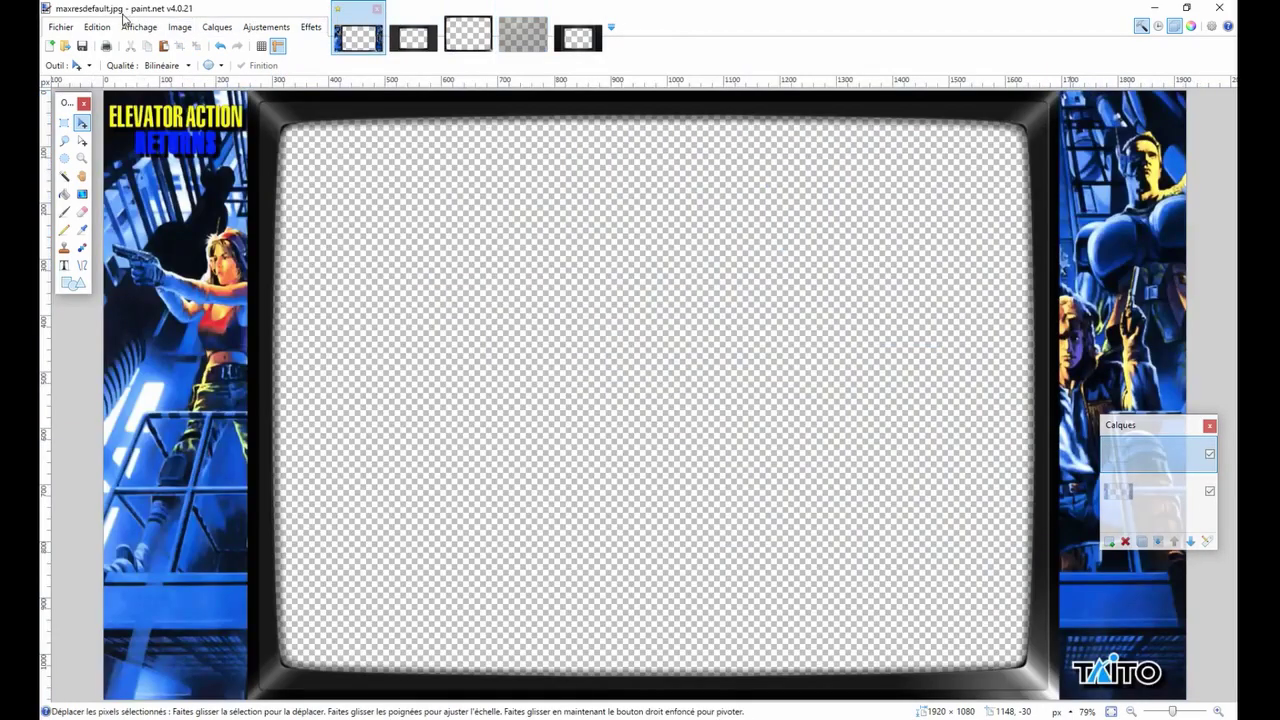
left_click(97, 27)
left_click(150, 153)
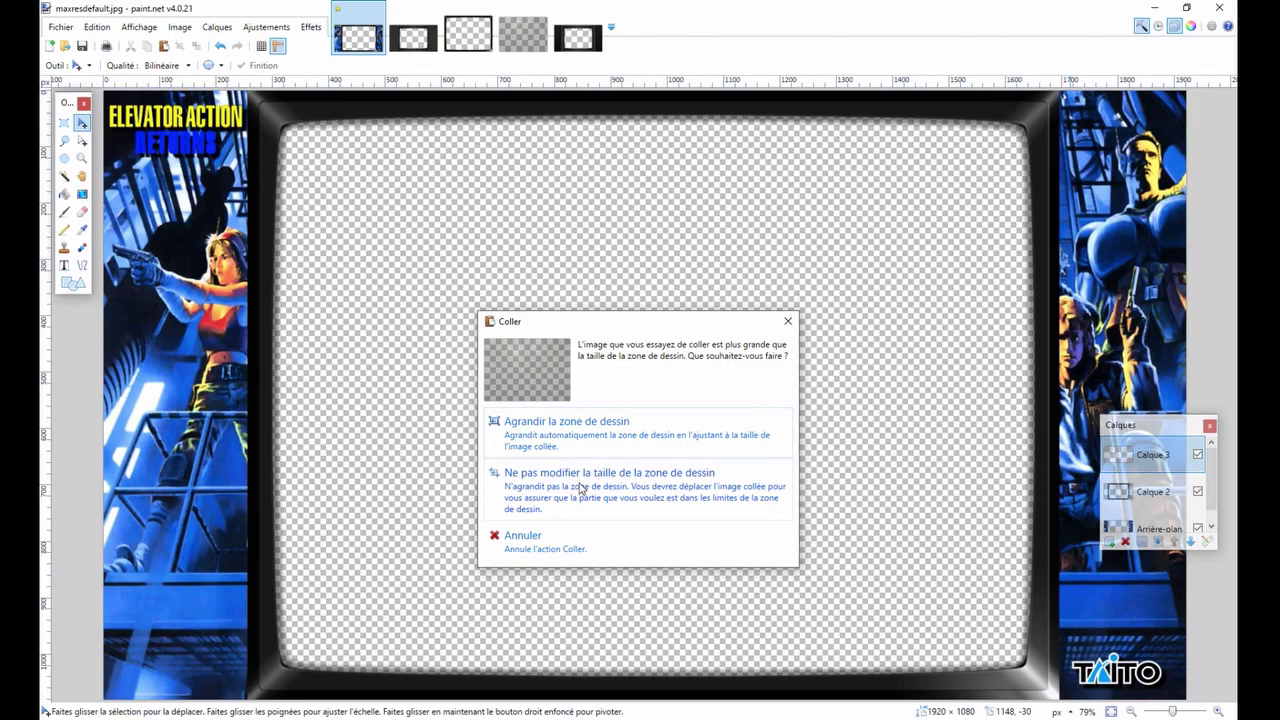
left_click(580, 487)
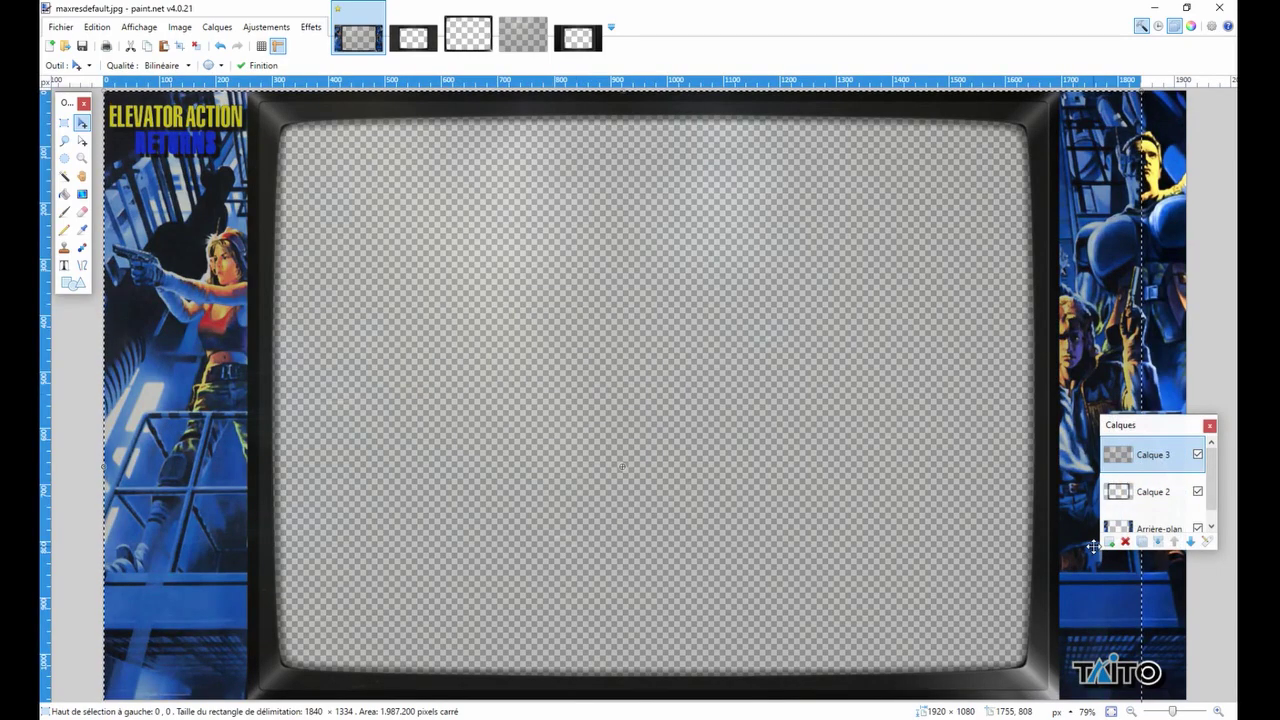
Step: Resize the pasted glass reflection to about 1920 × 1085 pixels so it covers the canvas, and deselect it
scroll(1093, 546, "down", 3)
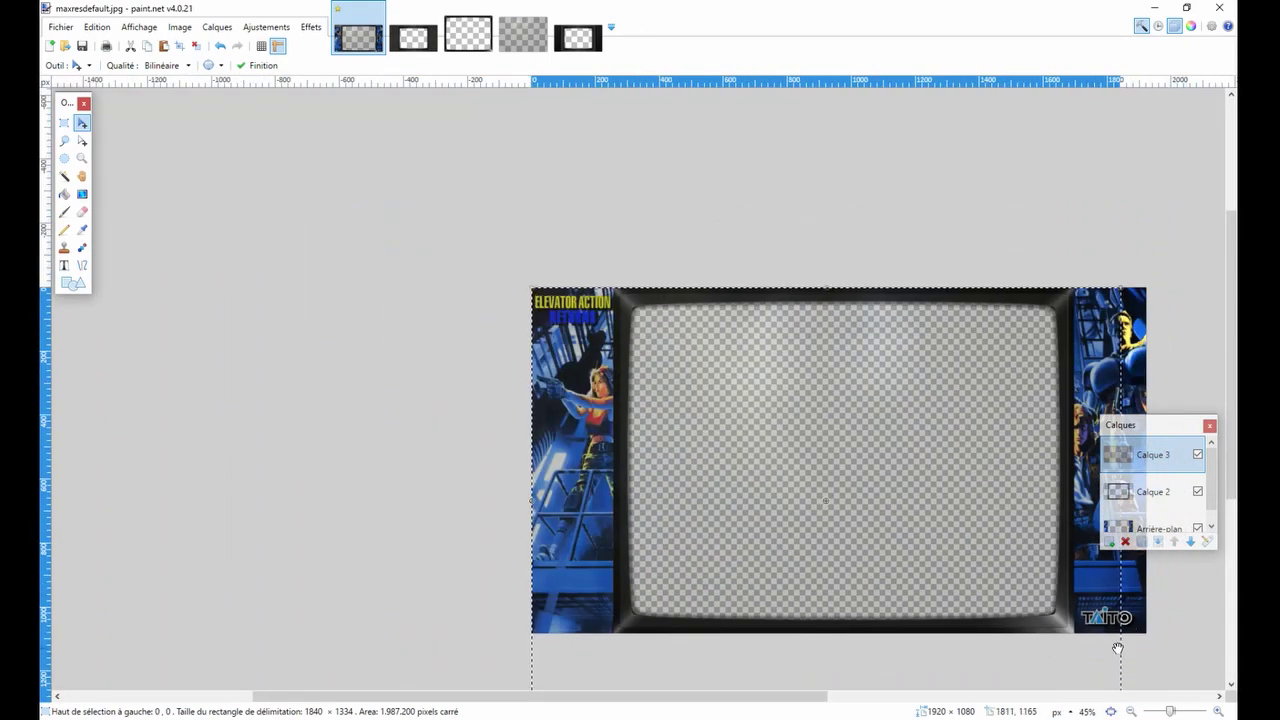
scroll(1118, 642, "down", 2)
left_click_drag(1120, 682, 1136, 626)
scroll(960, 487, "up", 2)
scroll(960, 505, "down", 4)
scroll(963, 437, "up", 4)
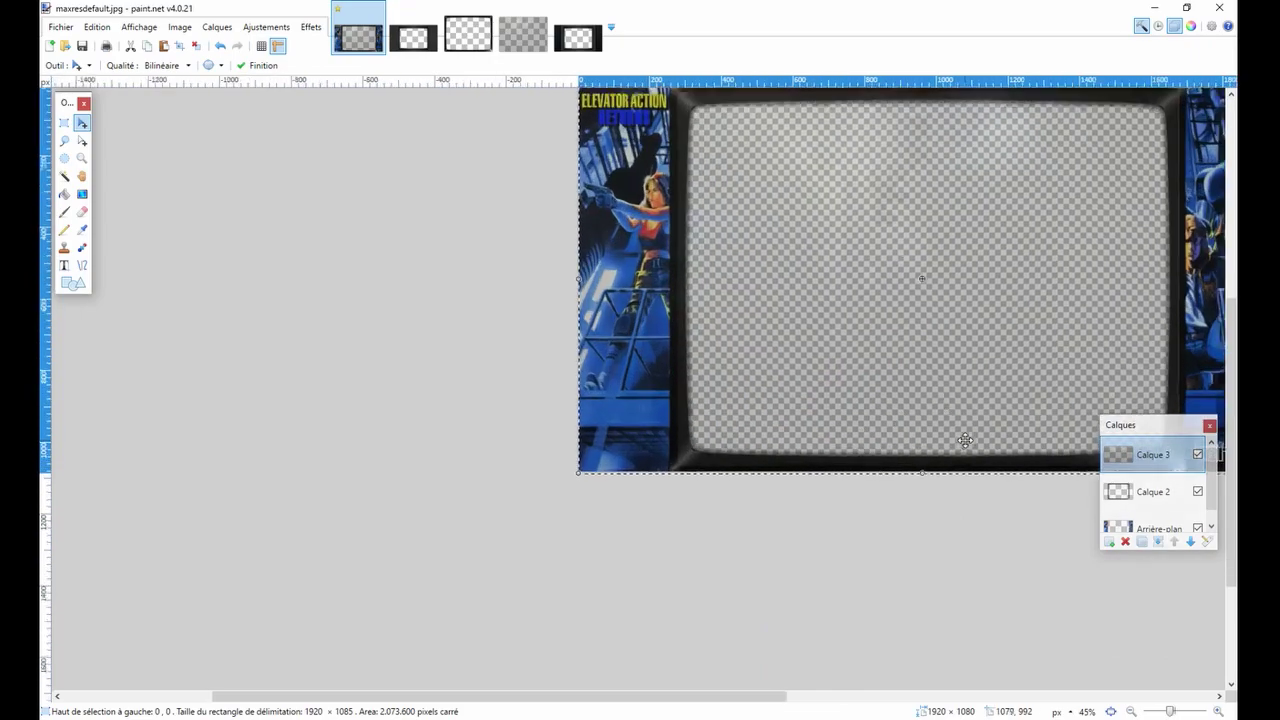
key("ctrl+d")
scroll(965, 440, "up", 5)
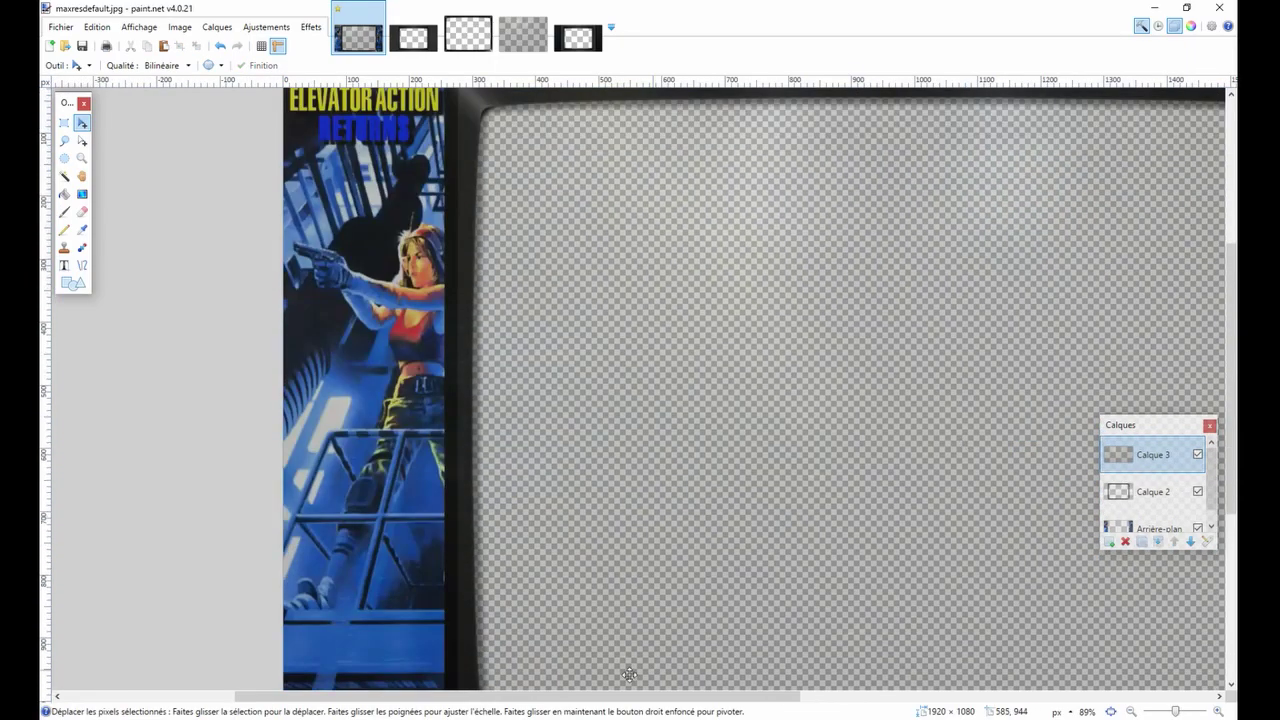
scroll(512, 697, "right", 3)
scroll(646, 608, "right", 1)
scroll(646, 600, "down", 2)
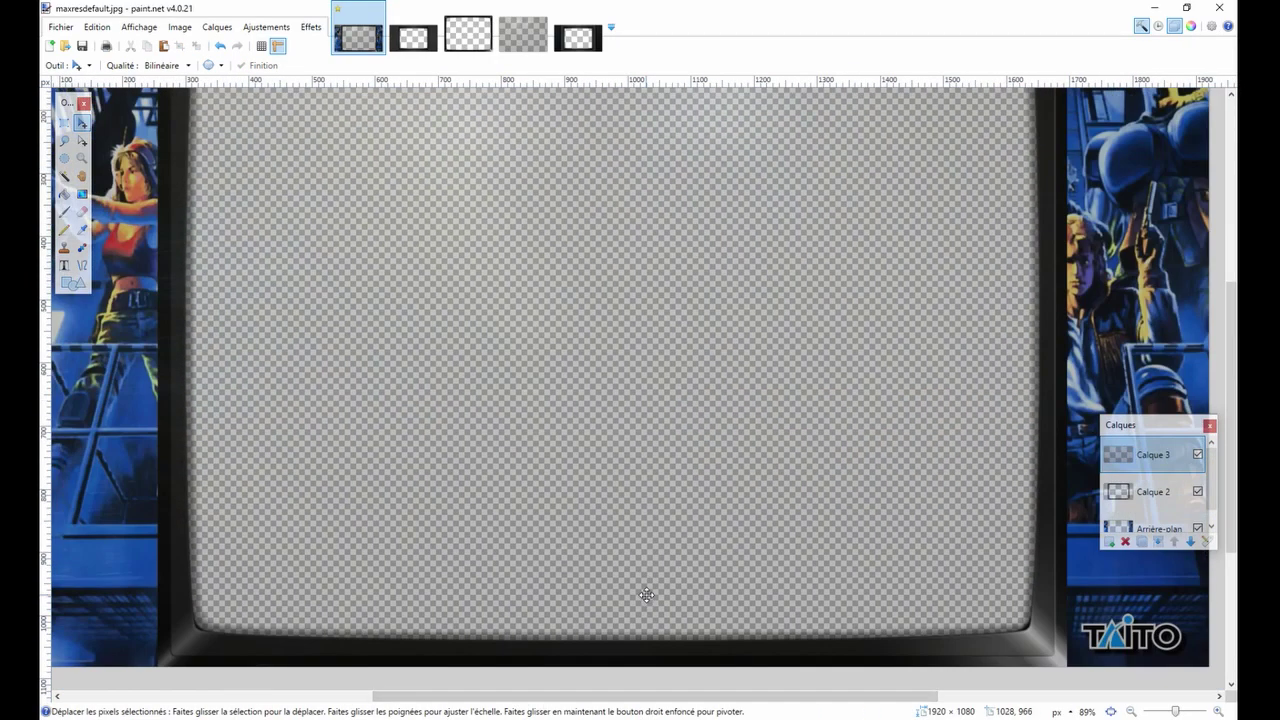
scroll(646, 595, "down", 2)
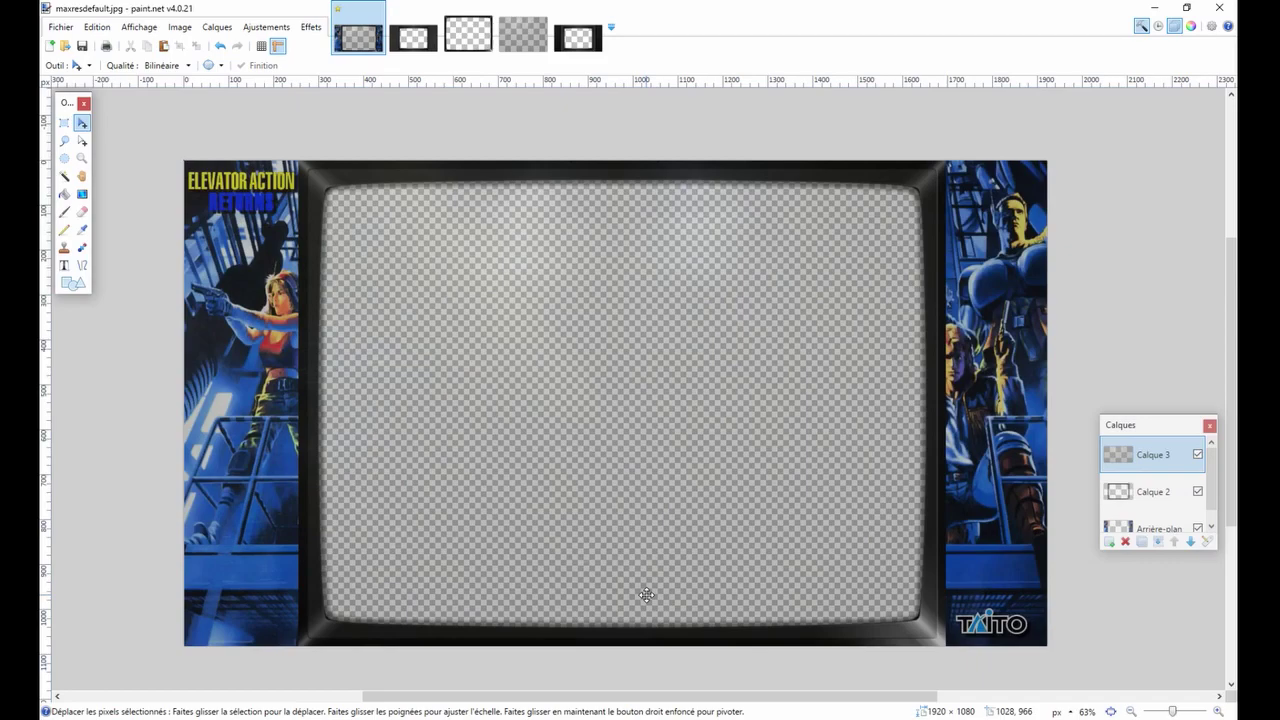
Step: Look through the open shell, bezel and glass images and return to the maxresdefault.jpg overlay
key("ctrl+a")
left_click(413, 36)
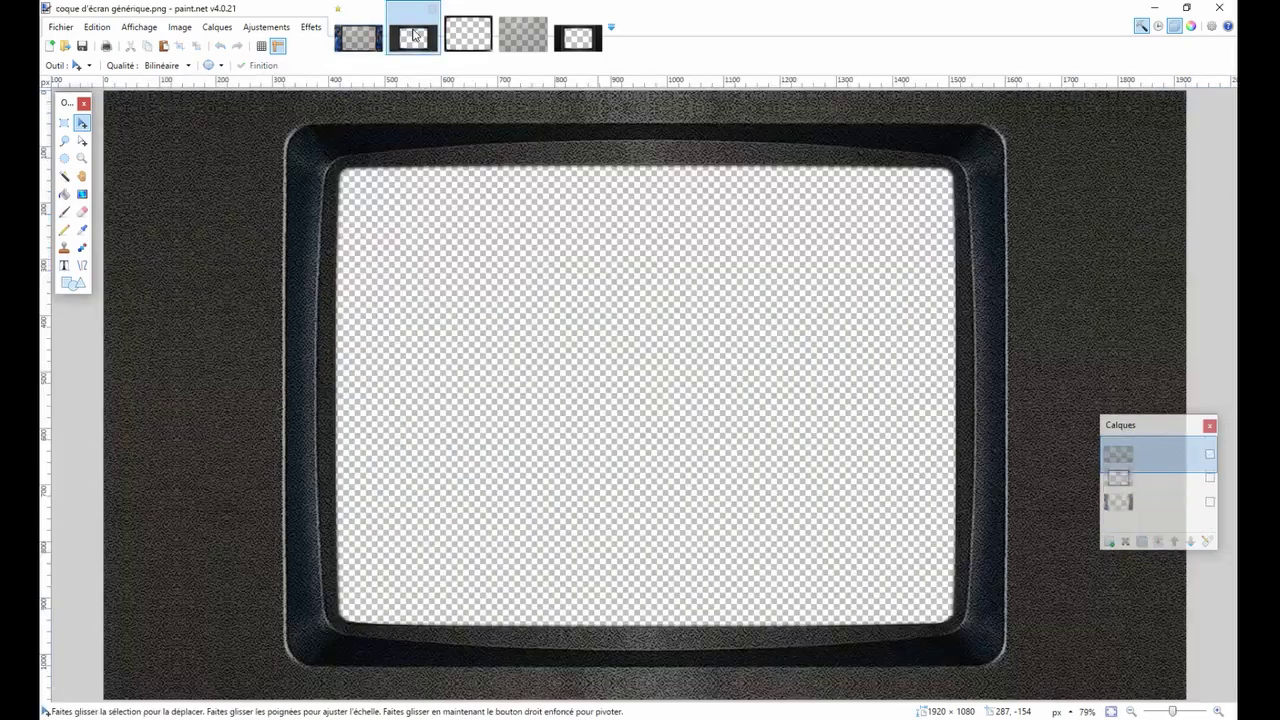
left_click(468, 36)
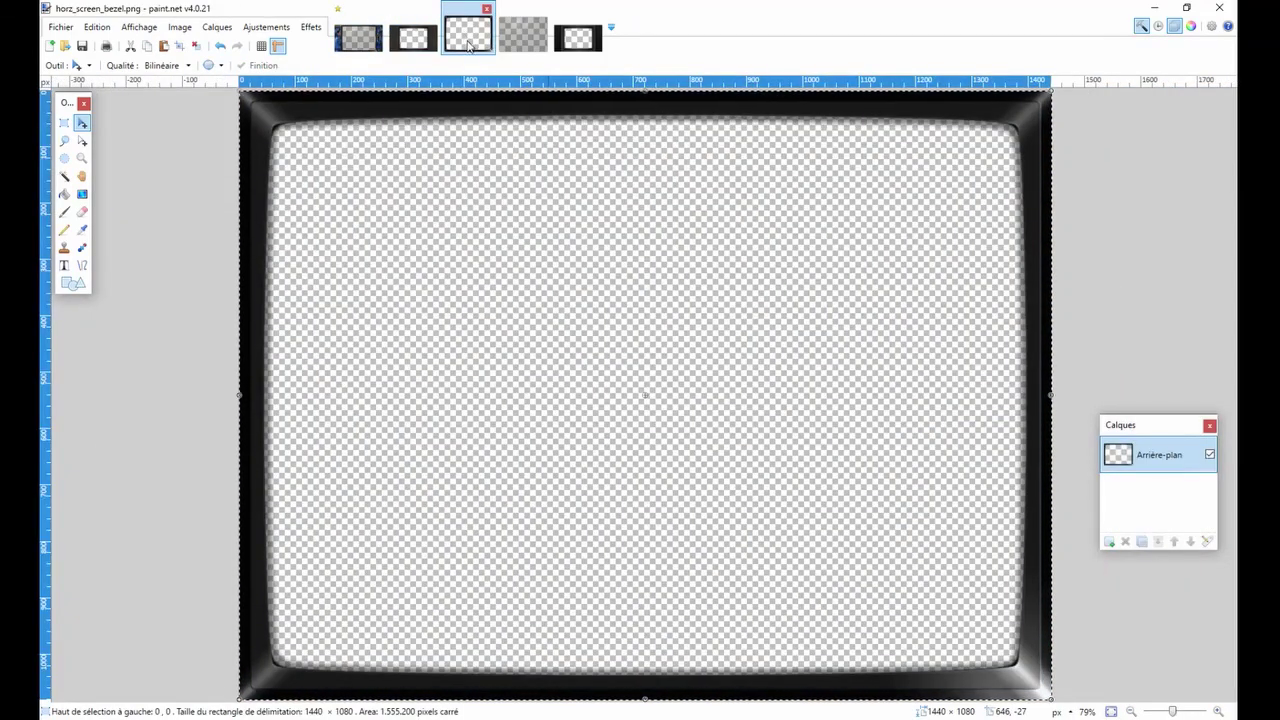
left_click(523, 36)
left_click(357, 37)
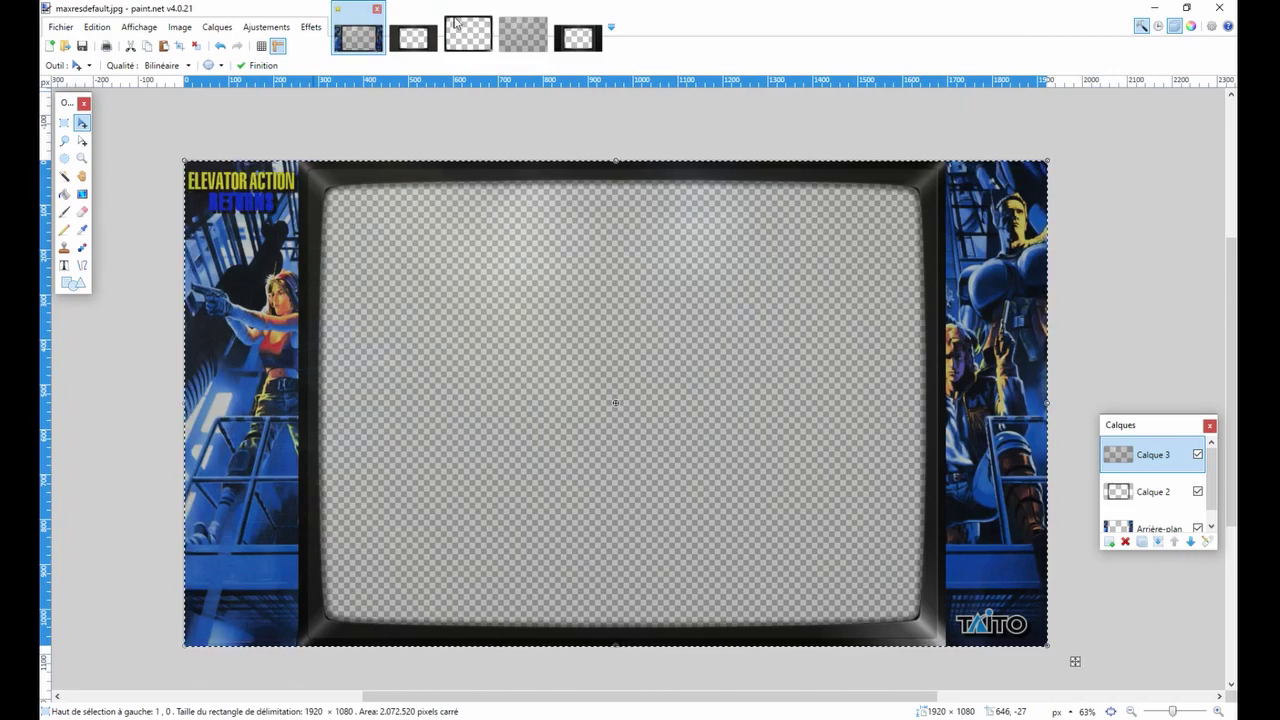
left_click(578, 36)
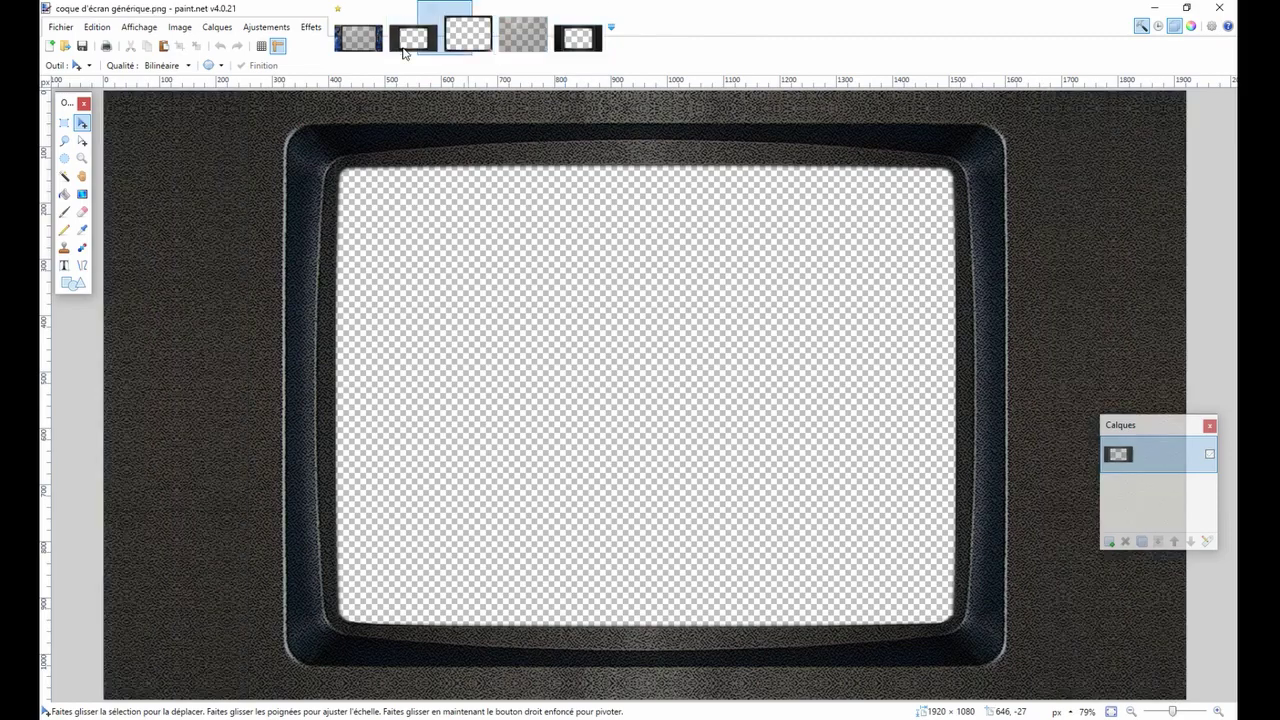
left_click(370, 35)
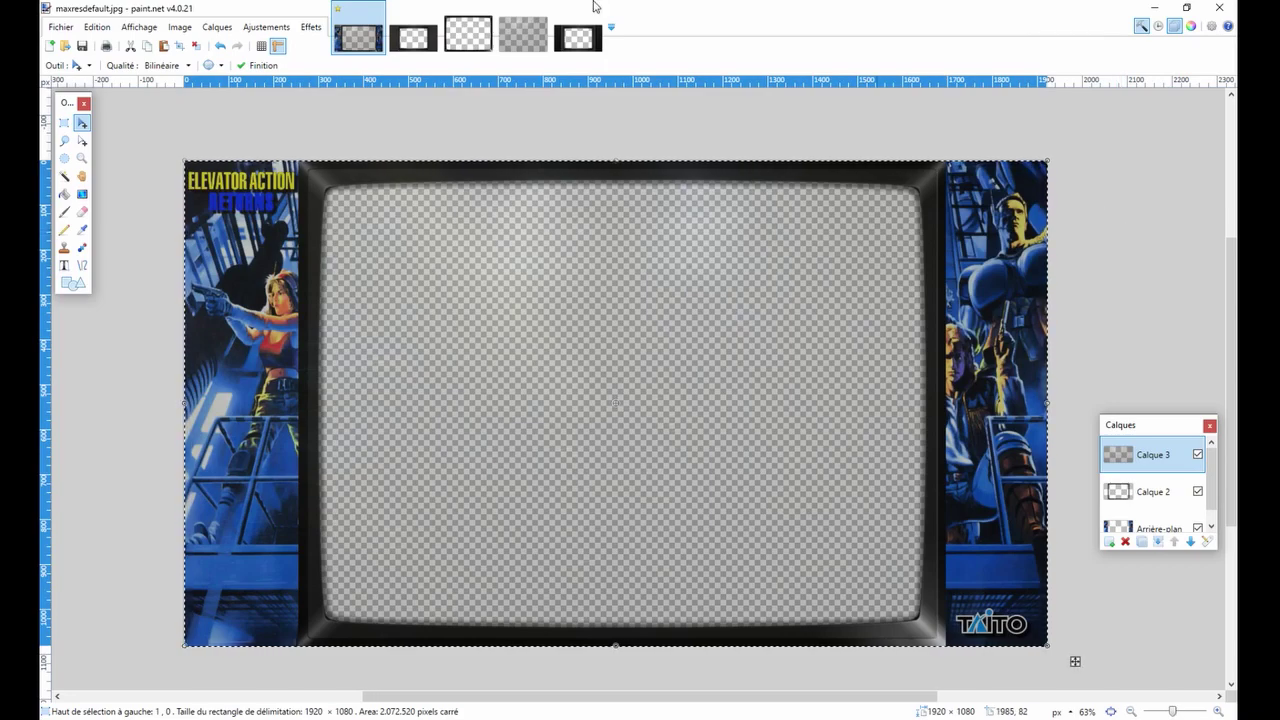
Step: Save the overlay to the desktop (Bureau) as maxresdefault.png in PNG format, flattening its layers
left_click(60, 27)
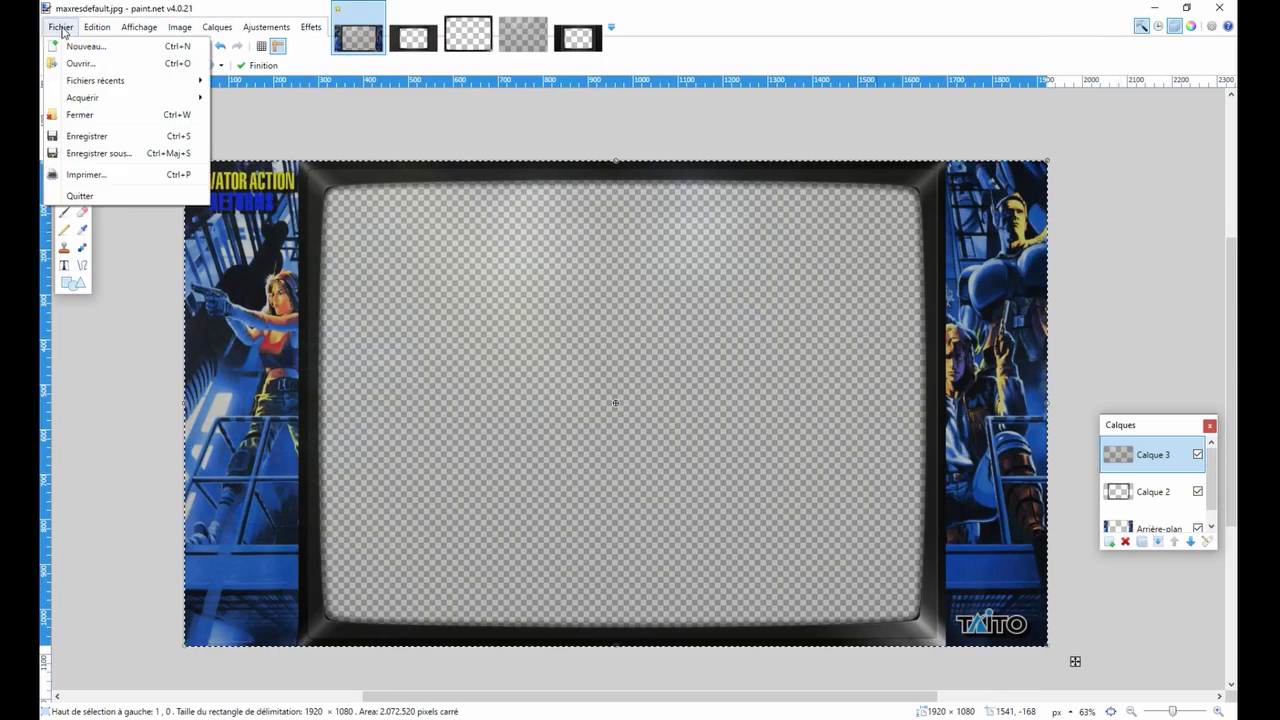
left_click(122, 152)
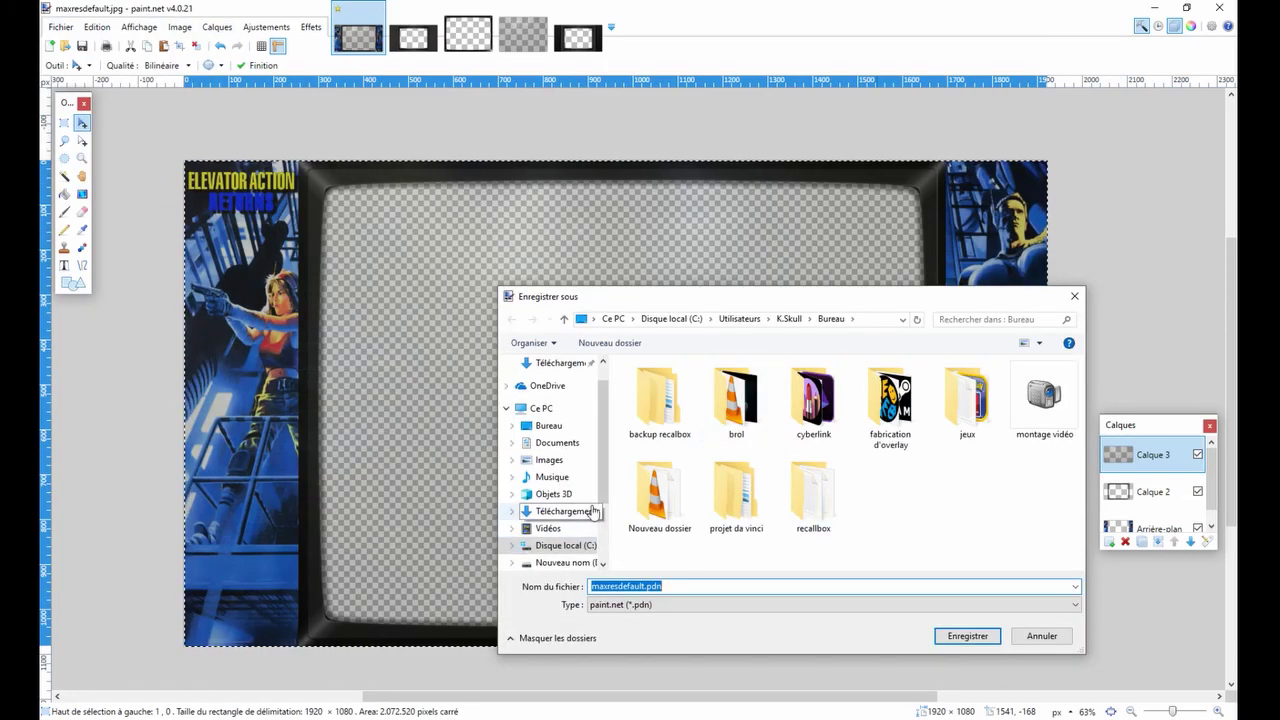
scroll(565, 520, "up", 1)
left_click(549, 454)
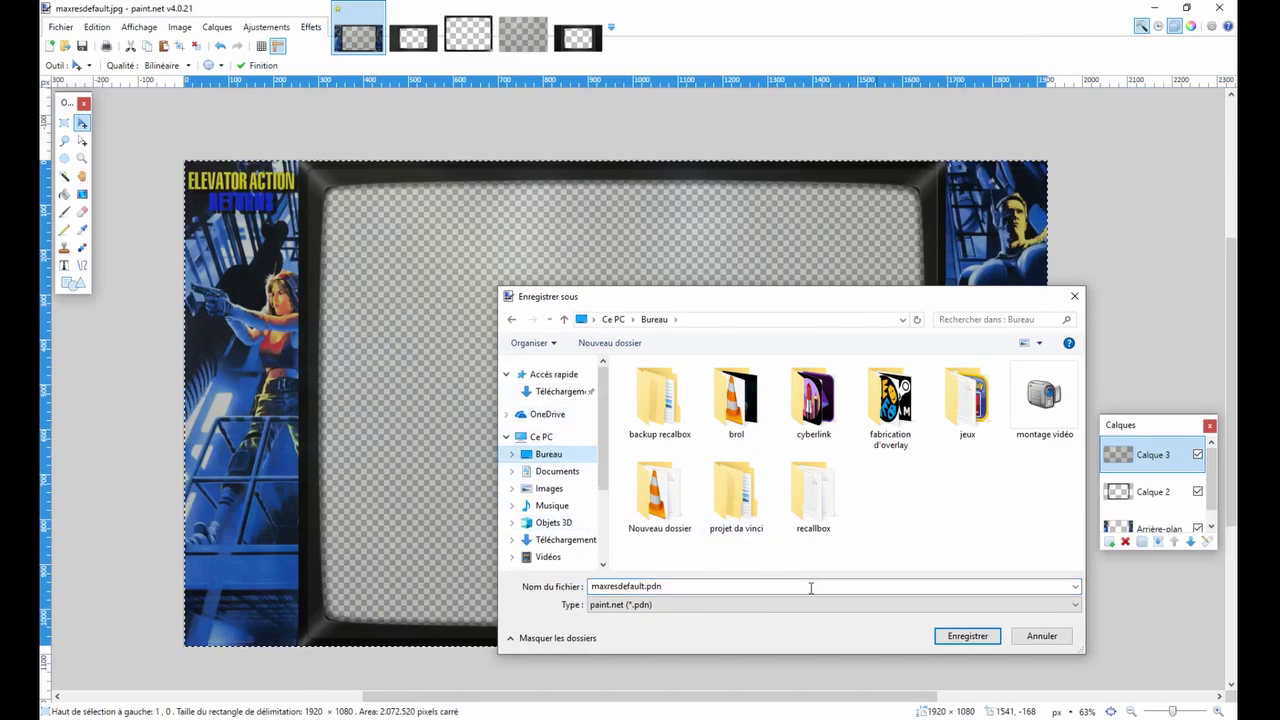
left_click(830, 604)
left_click(672, 663)
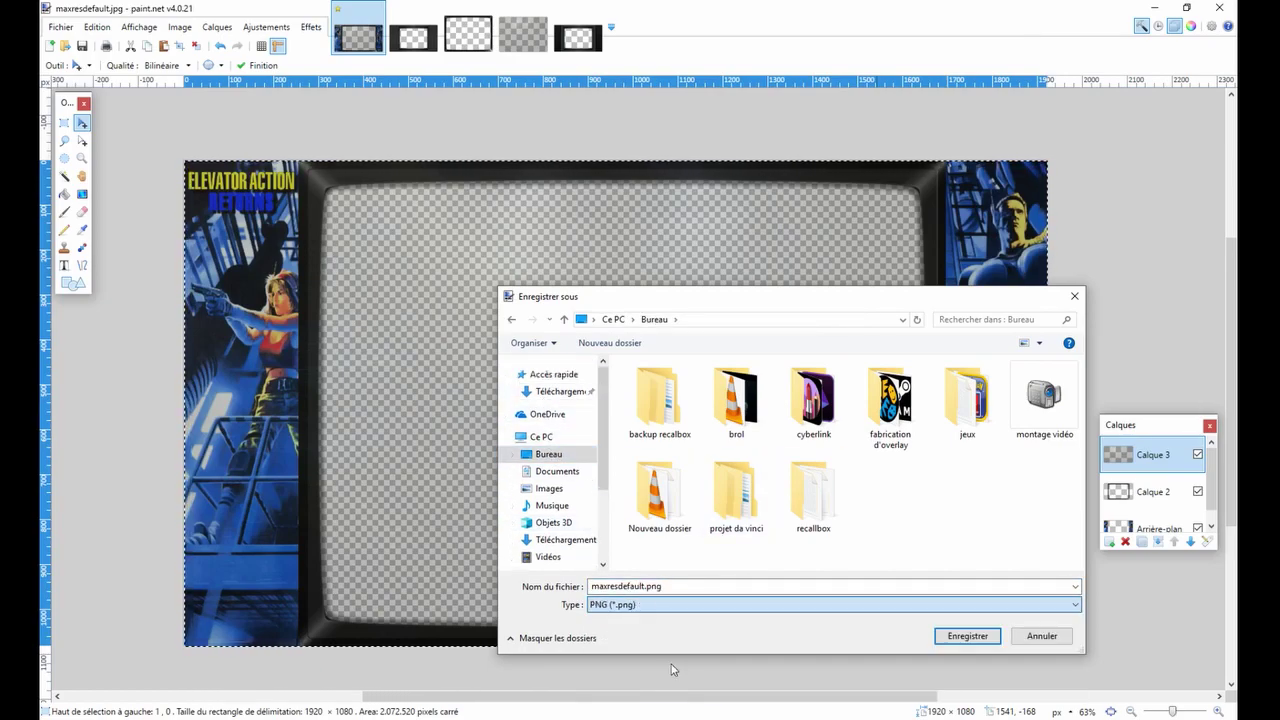
left_click(981, 642)
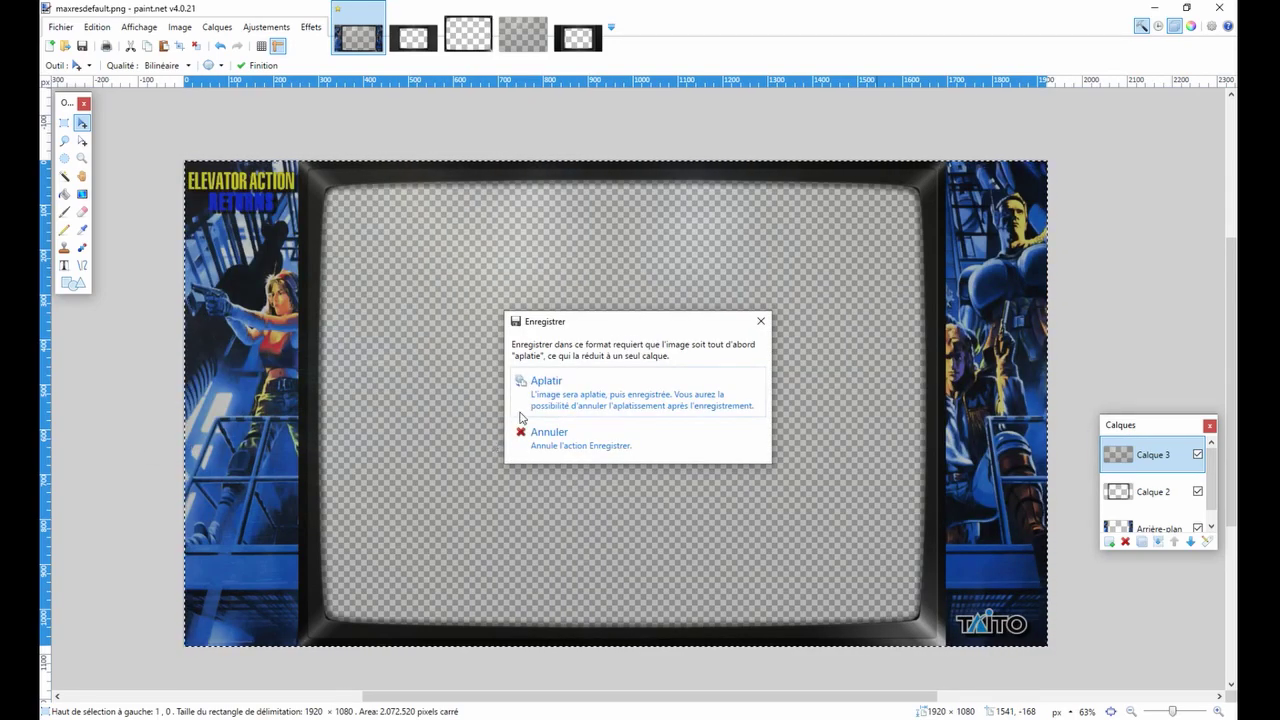
left_click(543, 395)
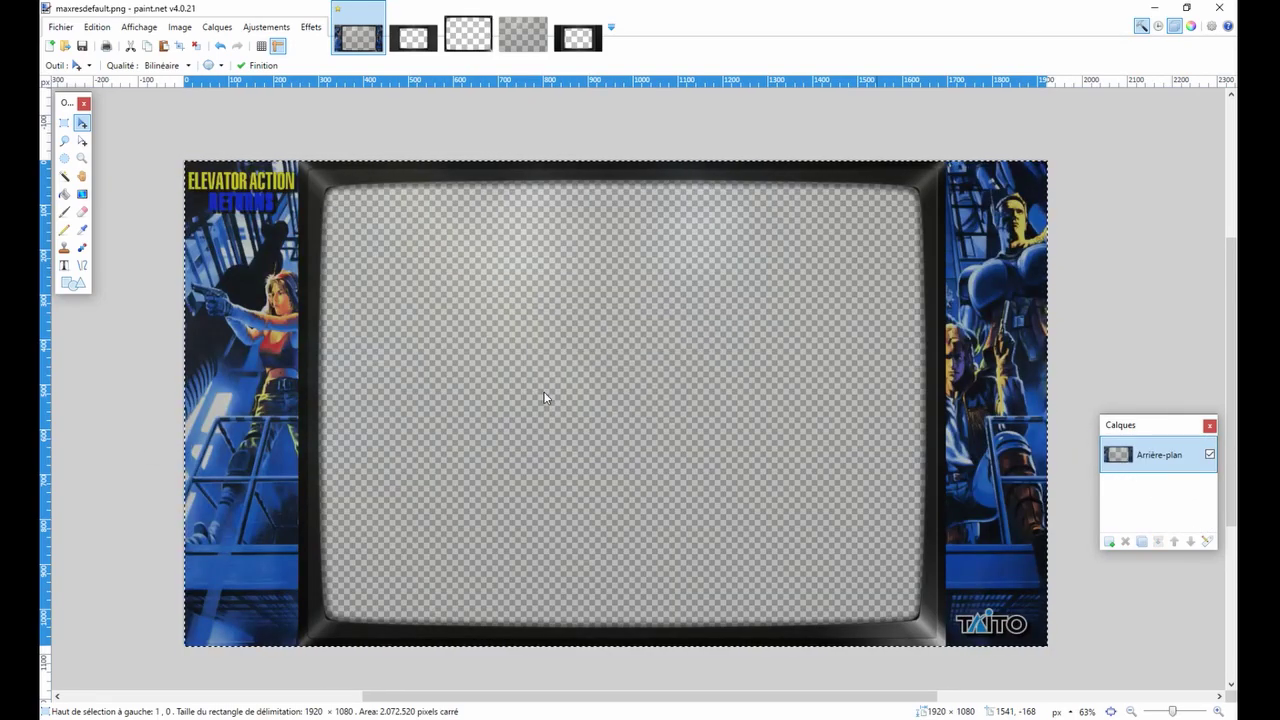
Step: Undo the flattening and erase the monitor bezel from layer Calque 2
key("ctrl+z")
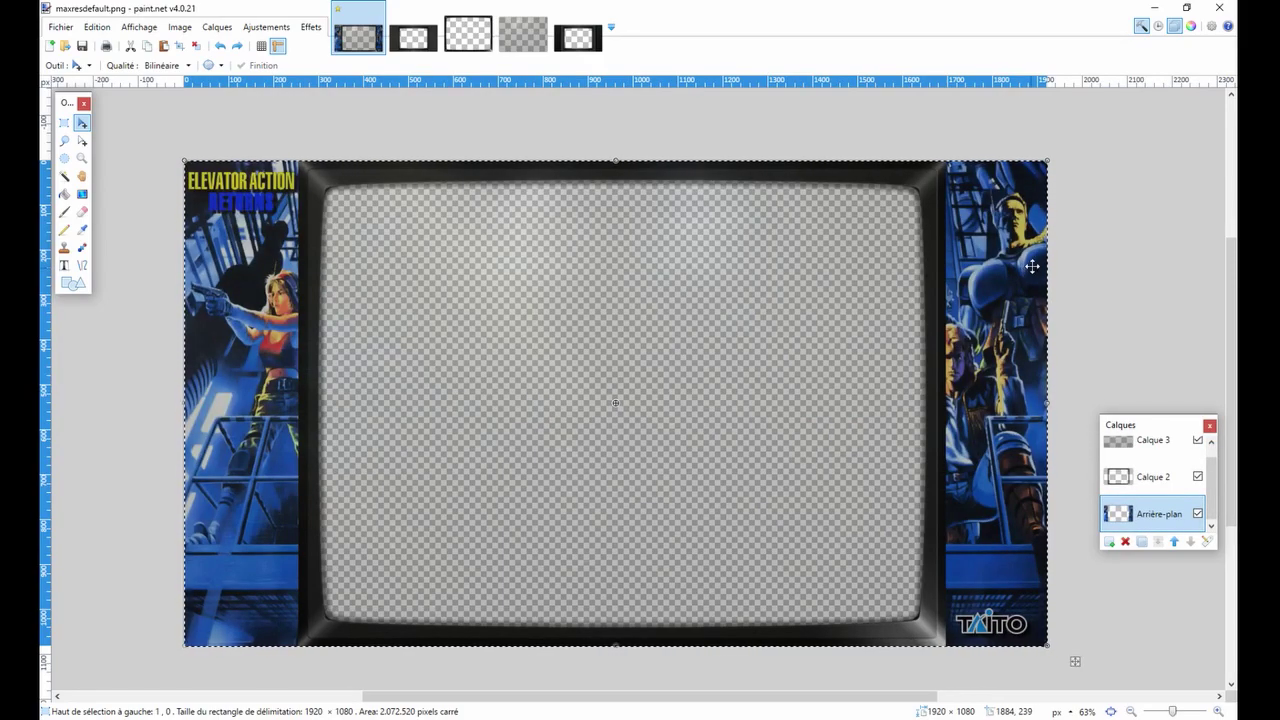
left_click(1141, 473)
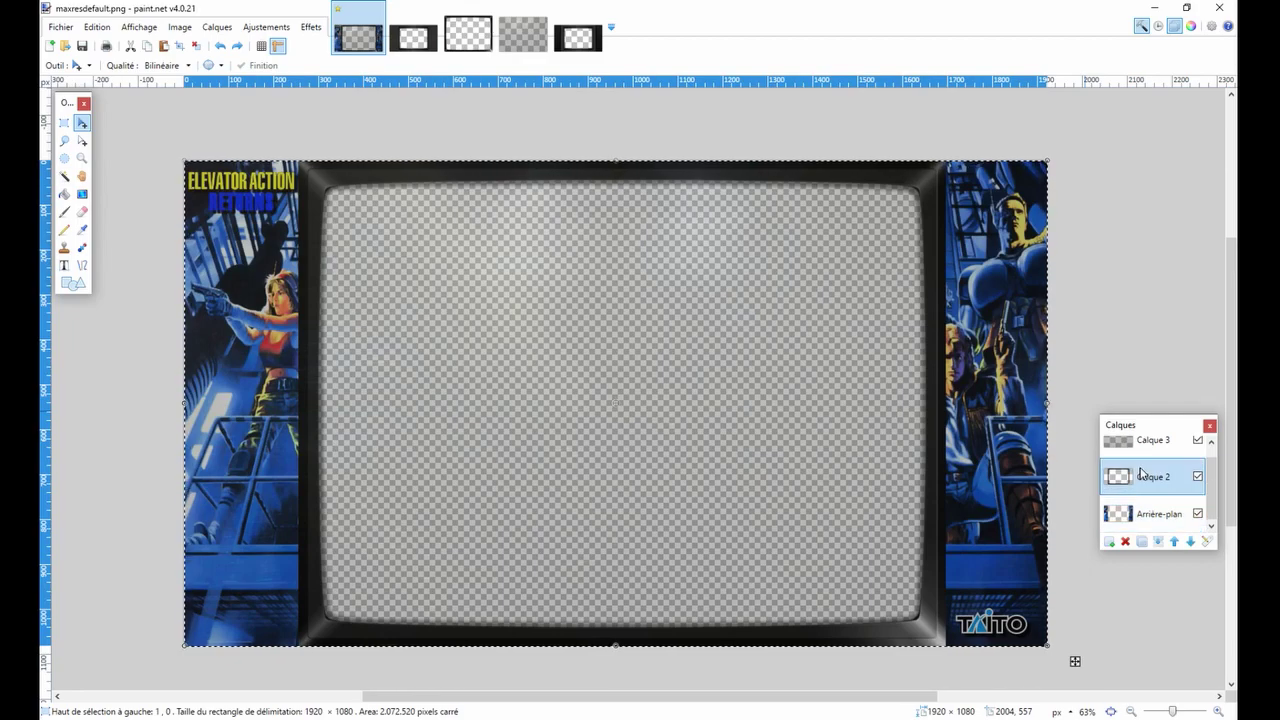
key("Delete")
scroll(1141, 470, "up", 1)
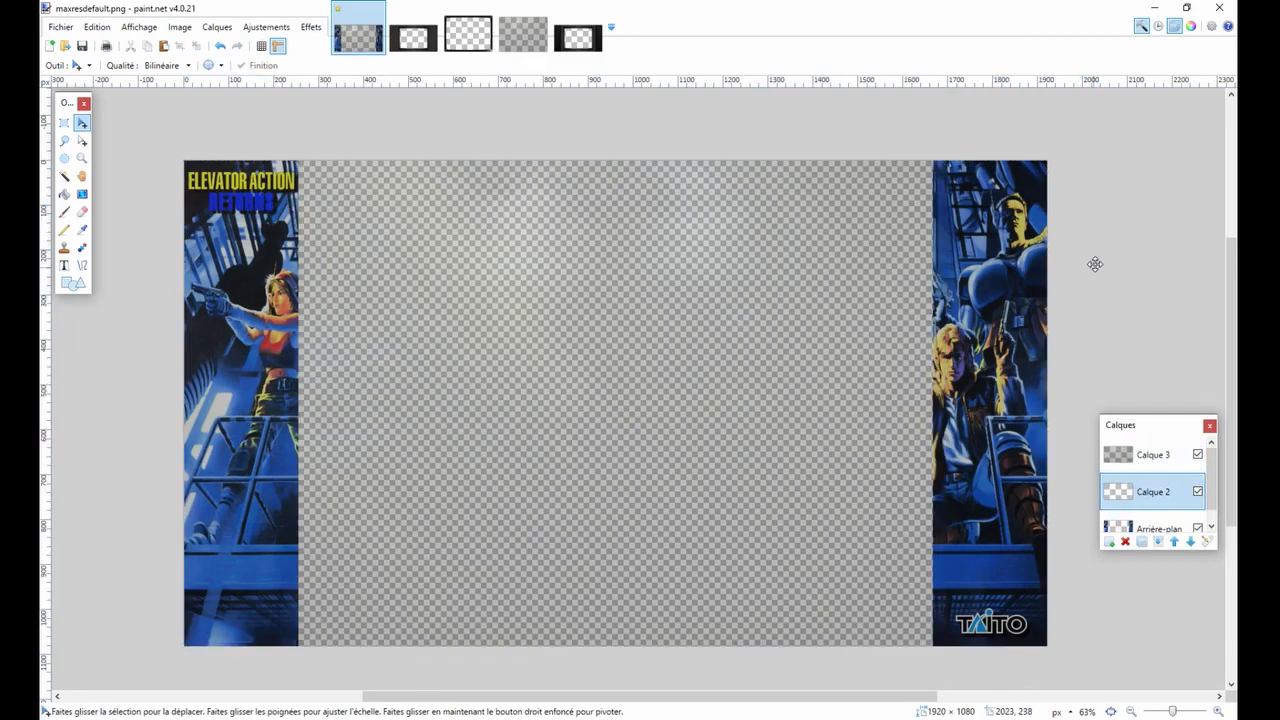
Step: Try the whole coque d'écran générique.png shell as a new layer beneath the side artwork, and delete that layer
left_click(410, 37)
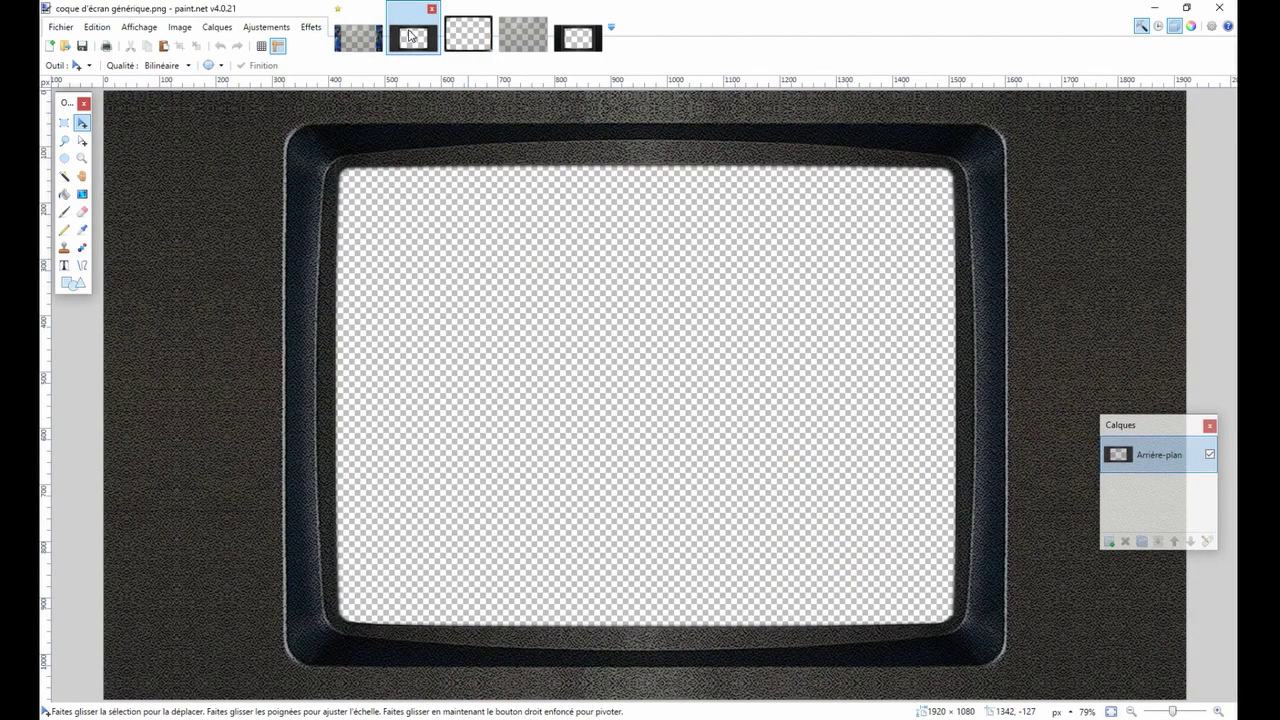
key("ctrl+a")
left_click(358, 37)
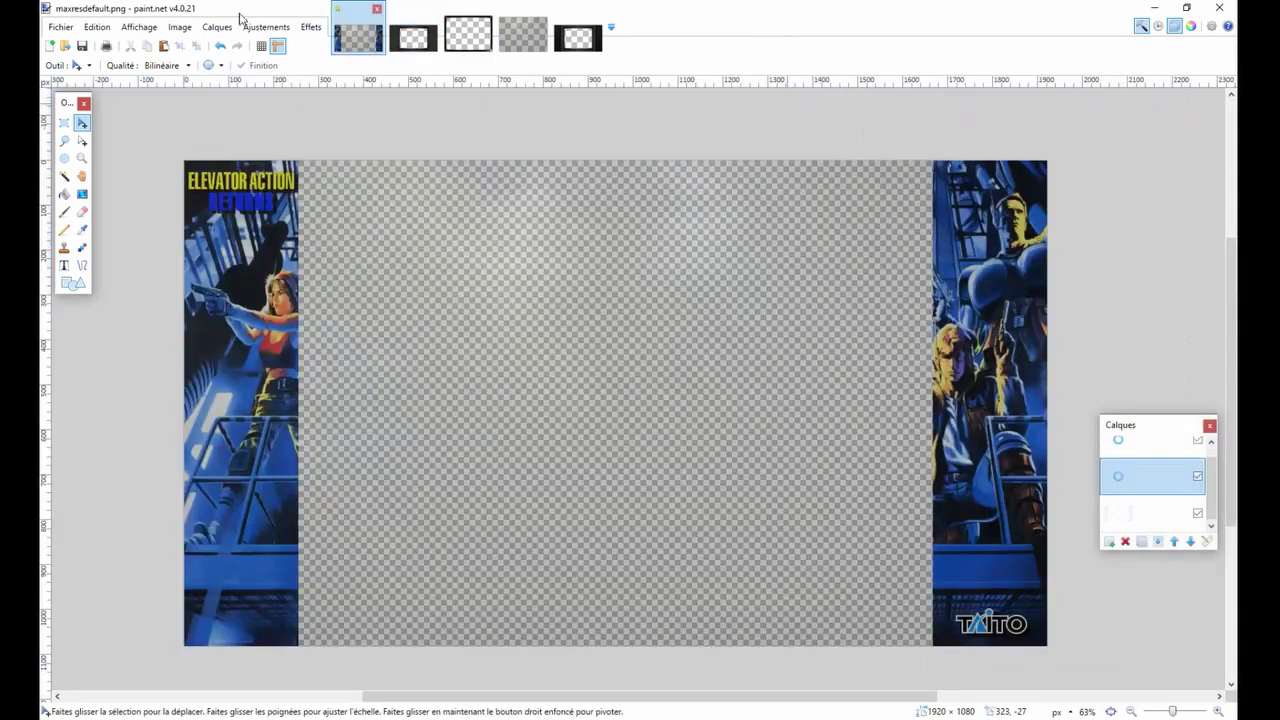
left_click(97, 27)
left_click(152, 153)
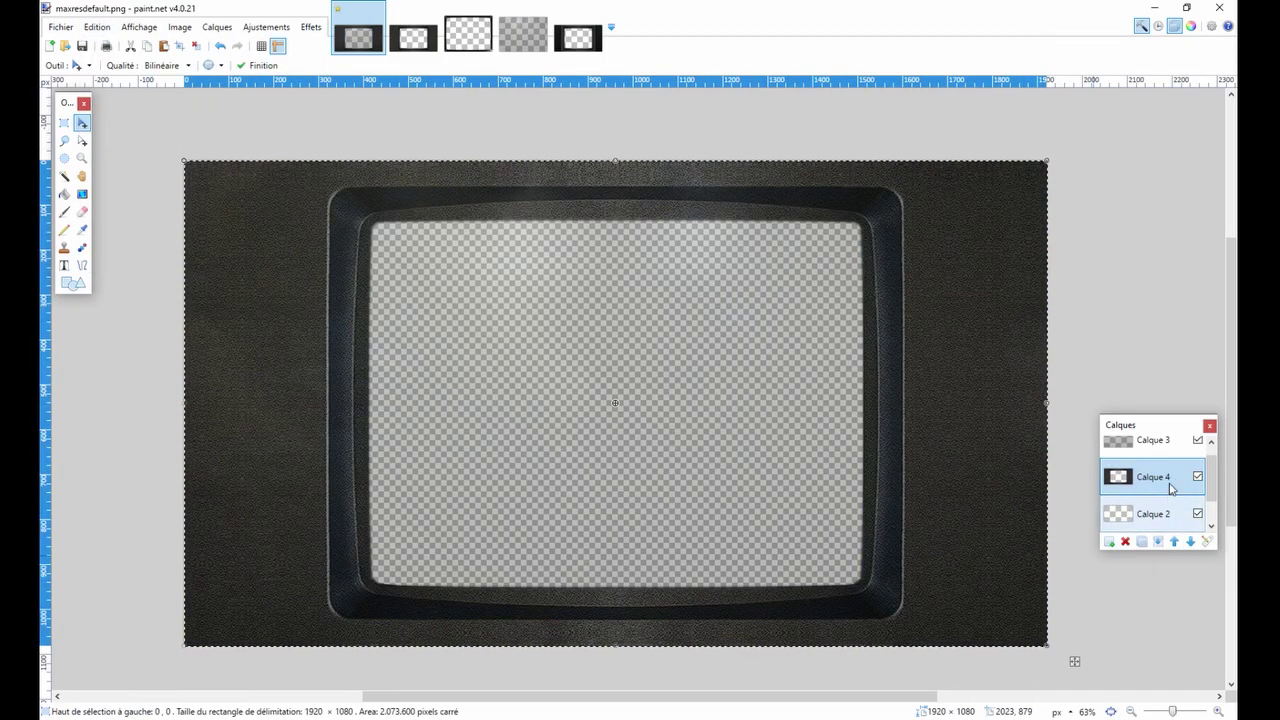
left_click(1190, 542)
left_click(1190, 542)
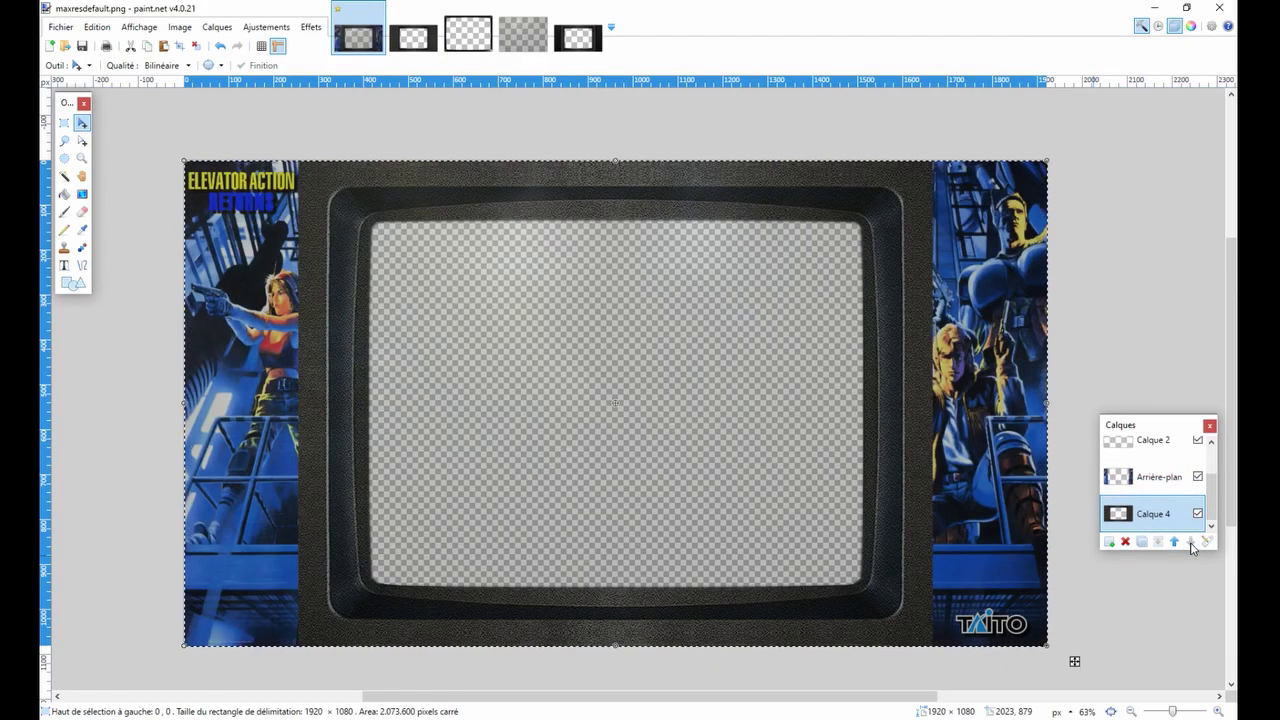
left_click(1126, 541)
Step: Copy the whole coque d'écran générique 2.png shell into maxresdefault.png as a new layer and move it below the side artwork layer
left_click(576, 38)
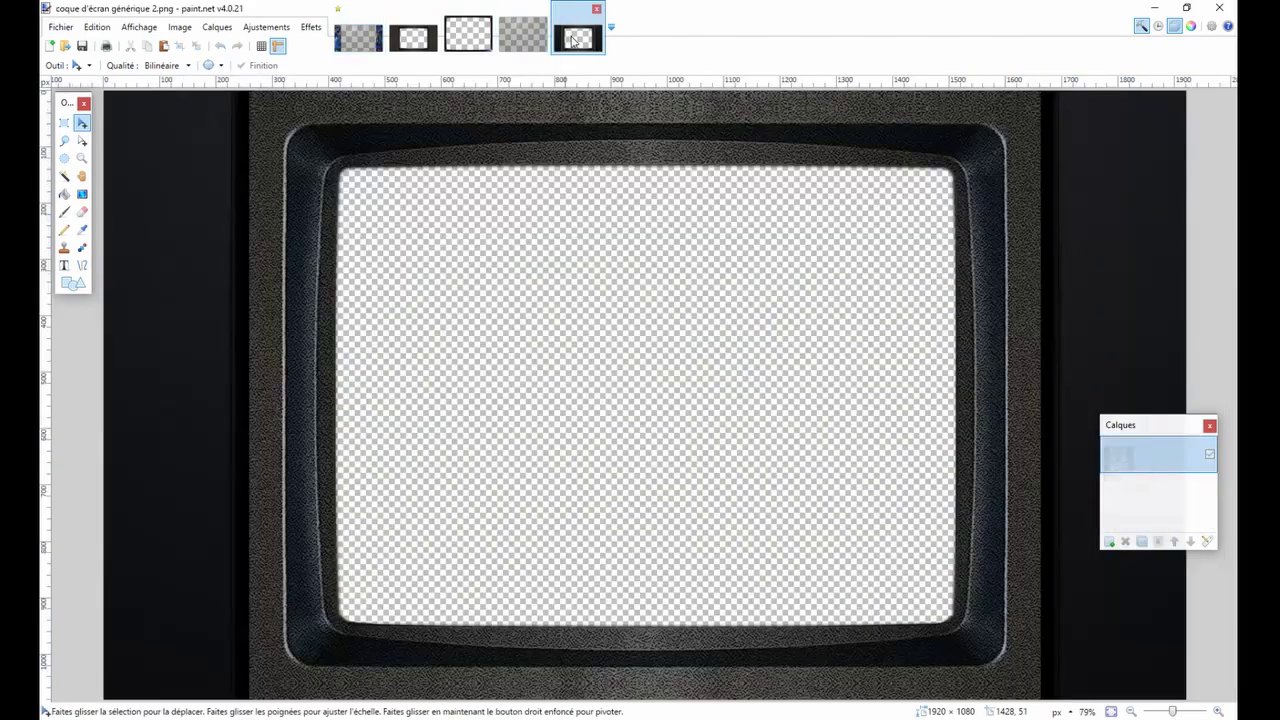
key("ctrl+a")
left_click(358, 38)
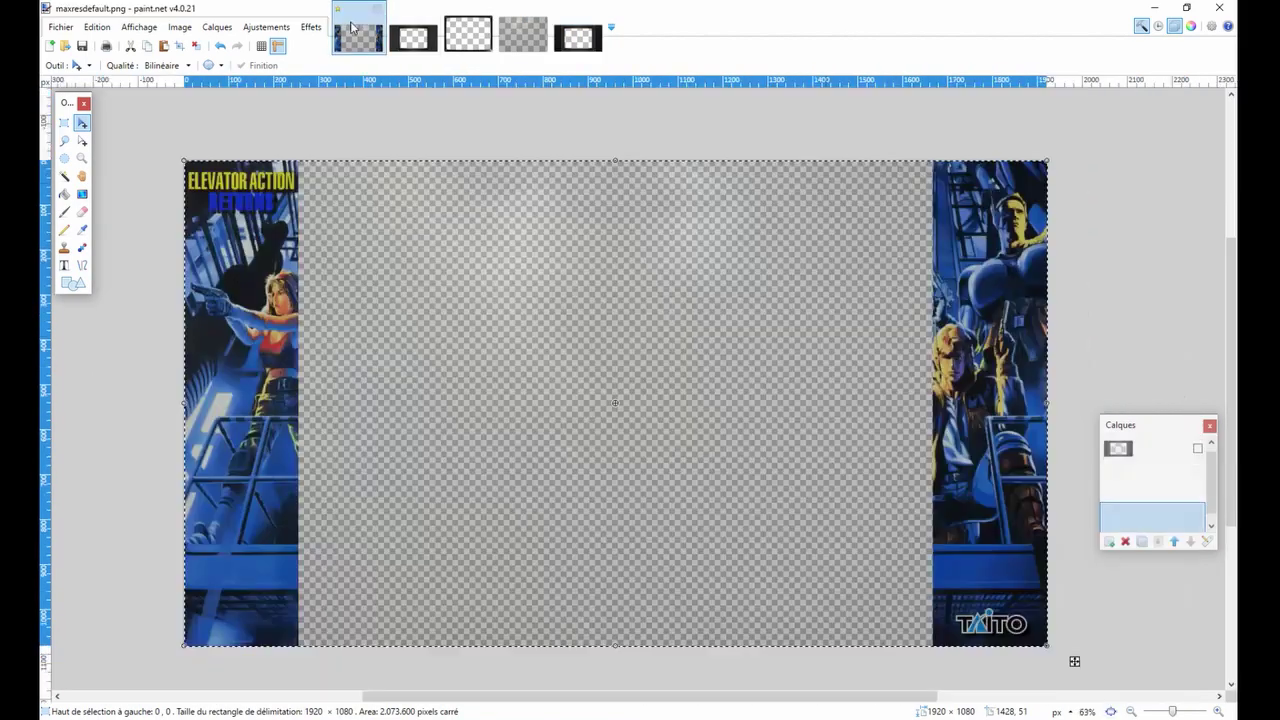
left_click(97, 27)
left_click(155, 160)
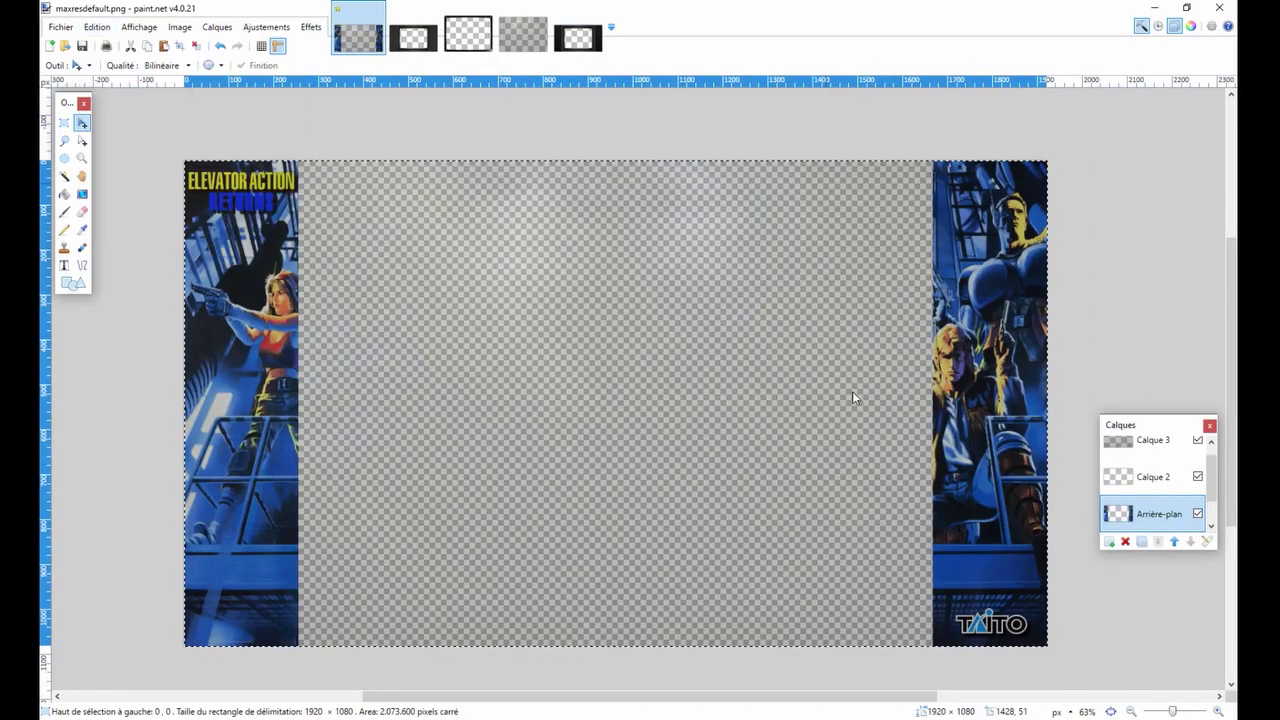
left_click(1190, 542)
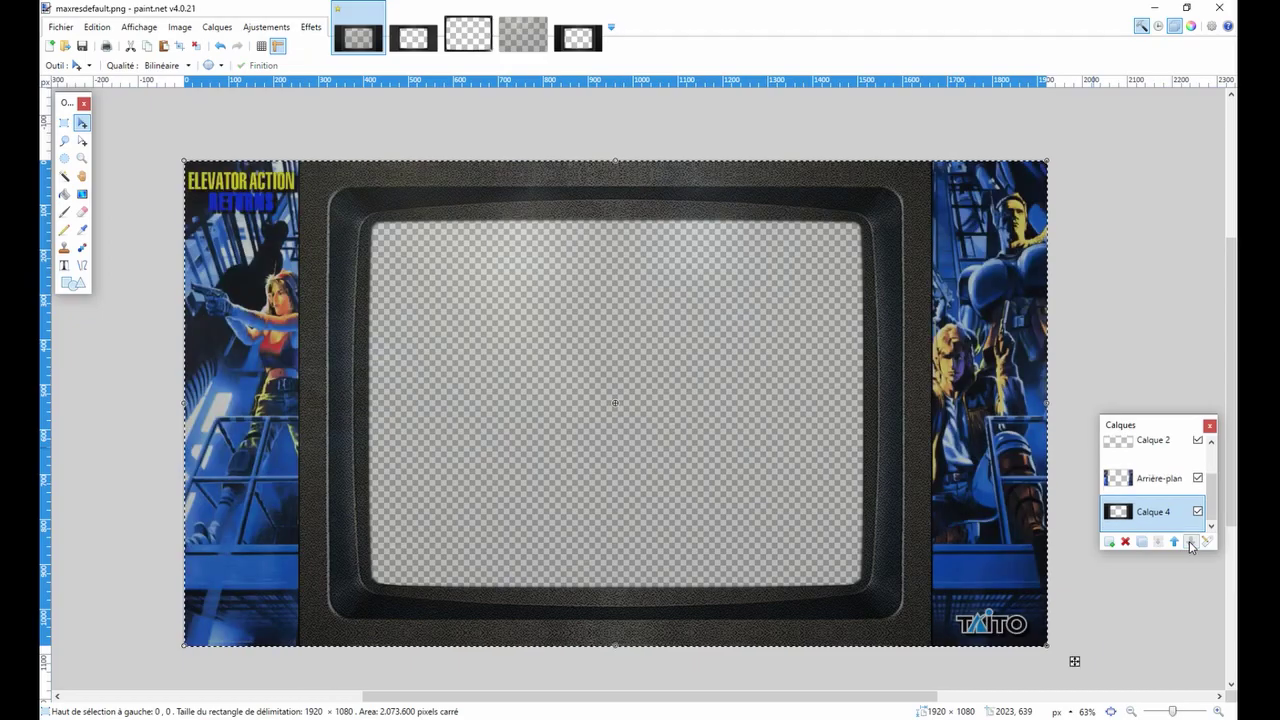